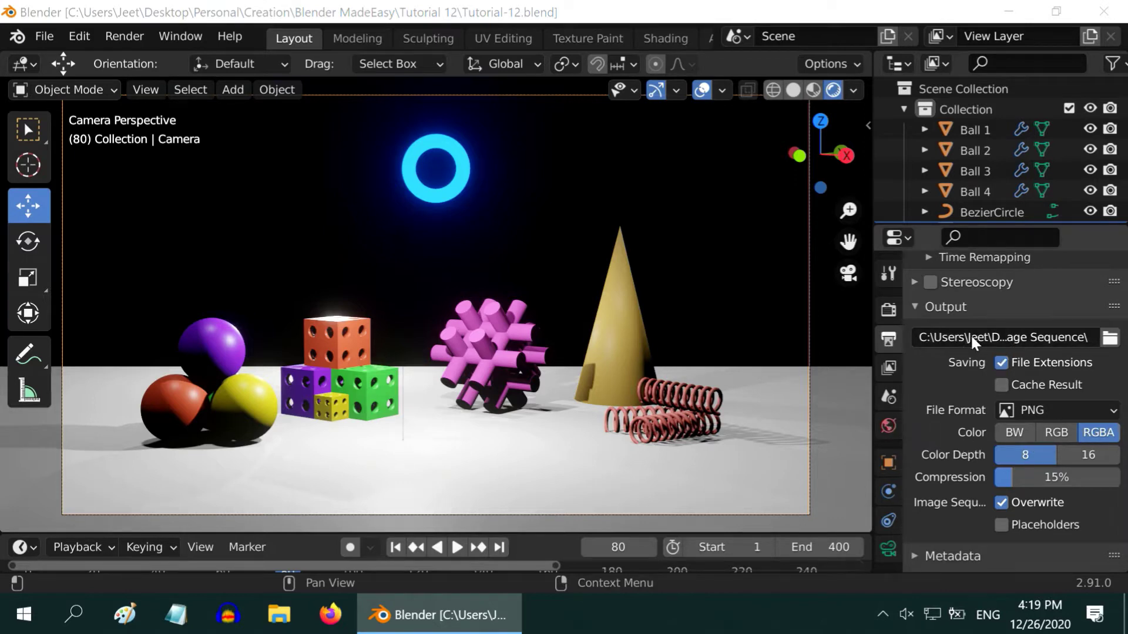
# - Keep PNG as the output format and render the animation frames, then close the render window
pyautogui.click(1042, 409)
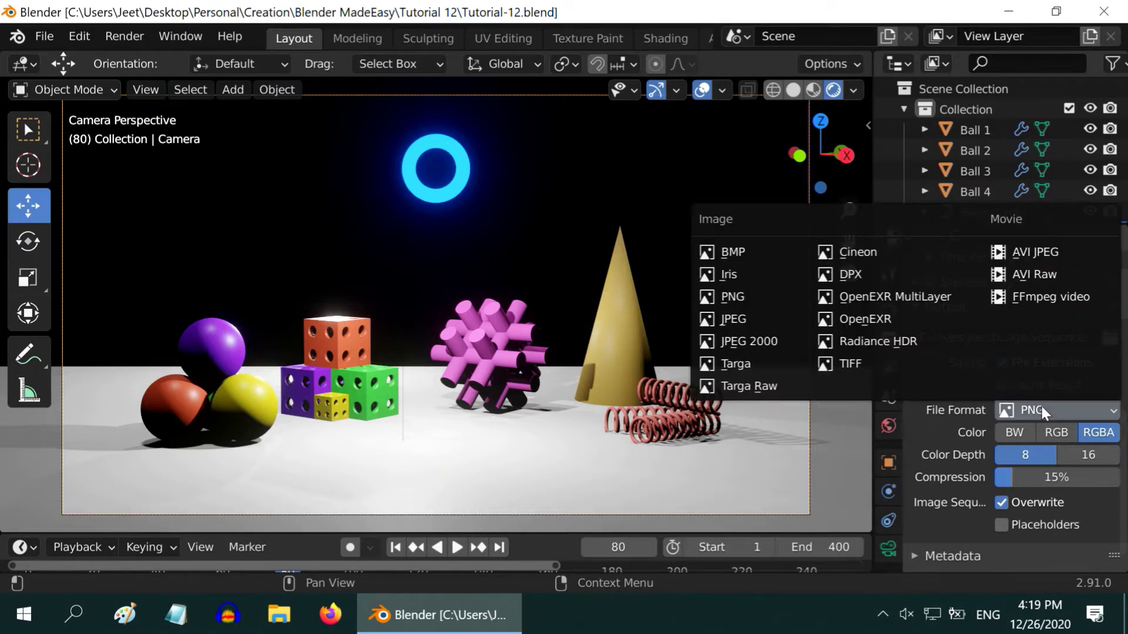
pyautogui.click(1041, 405)
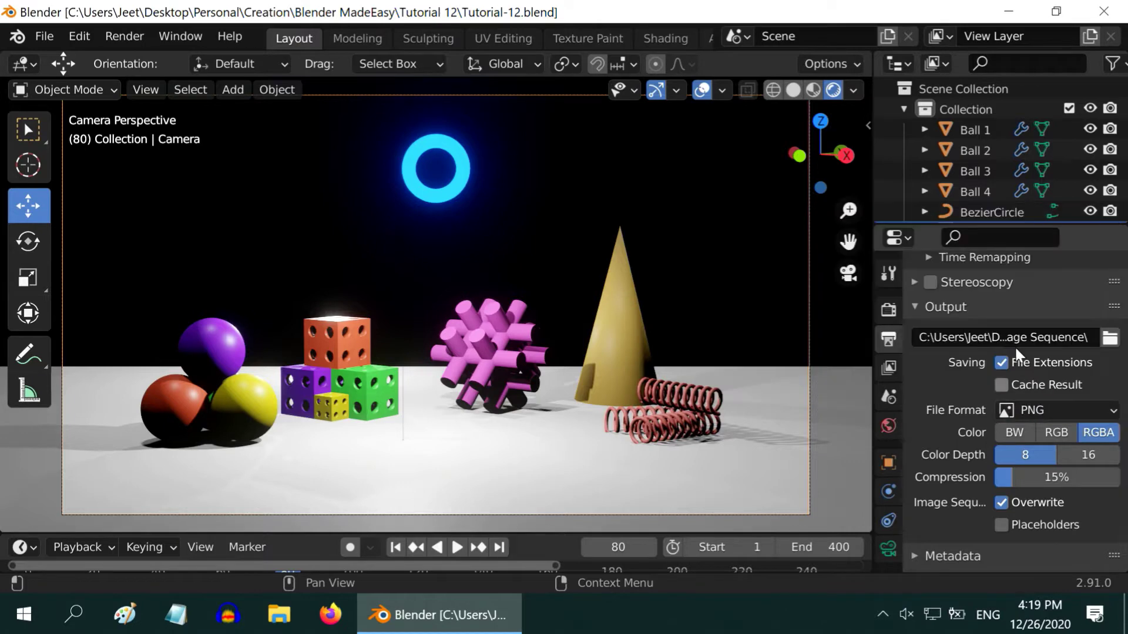
pyautogui.click(118, 36)
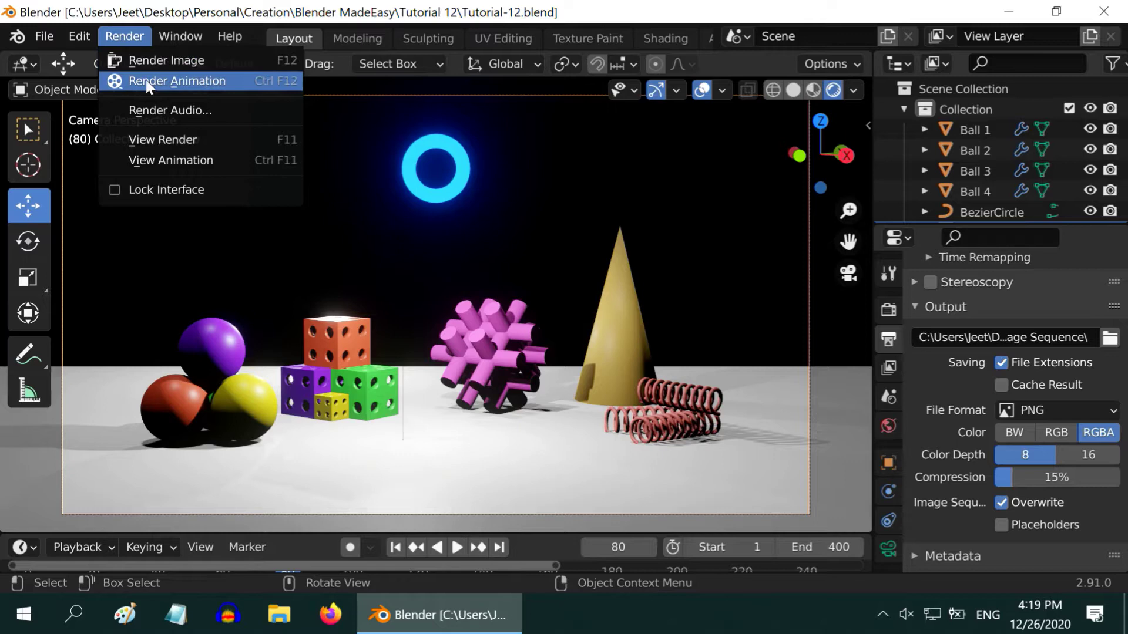
pyautogui.click(207, 82)
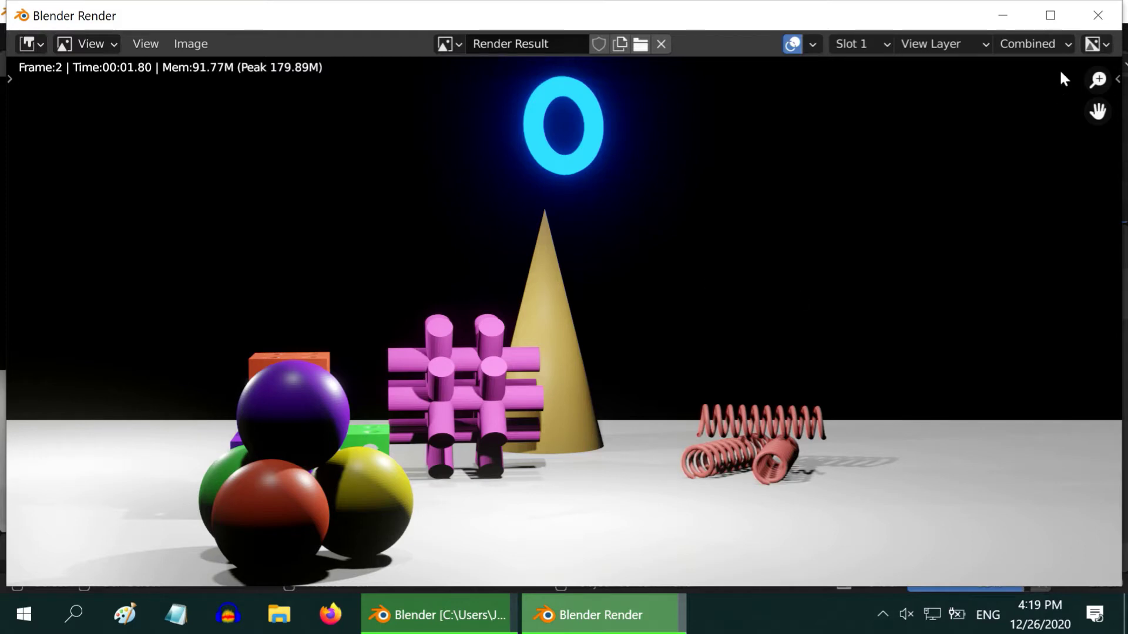
pyautogui.click(1094, 20)
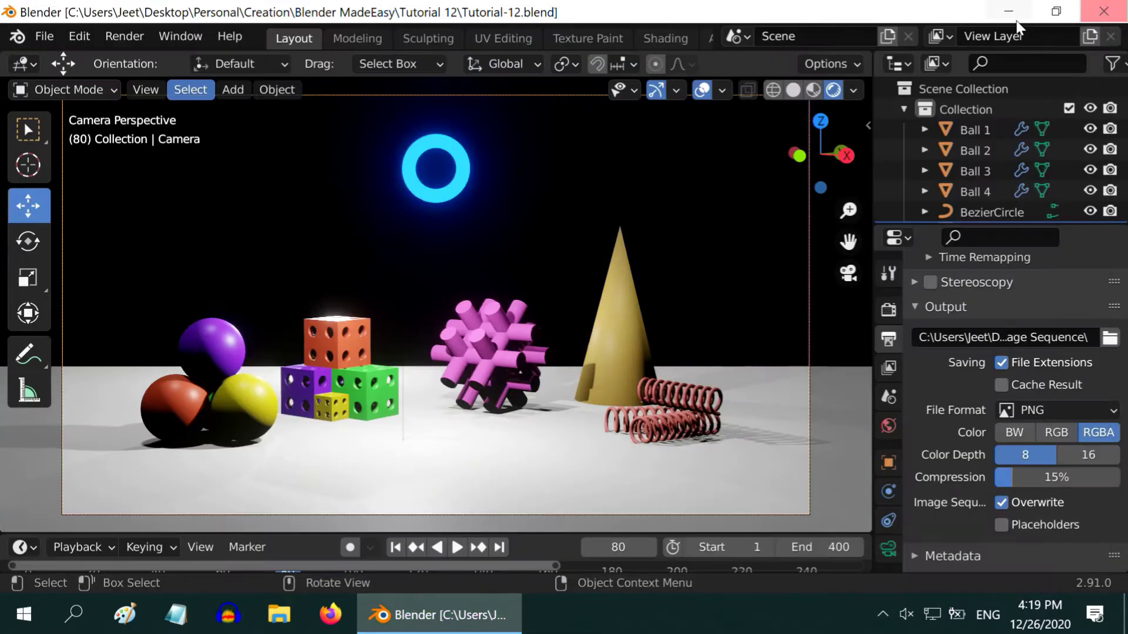
# - Minimize Blender and browse the rendered PNGs in the desktop Image Sequence folder, then close Explorer
pyautogui.click(1008, 13)
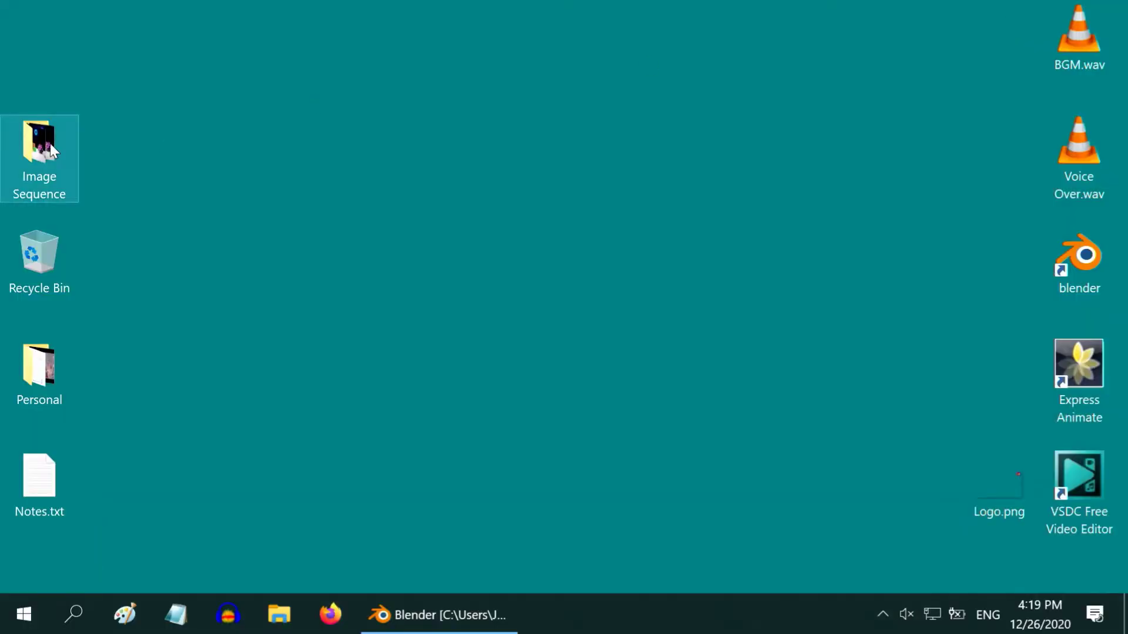
pyautogui.doubleClick(50, 146)
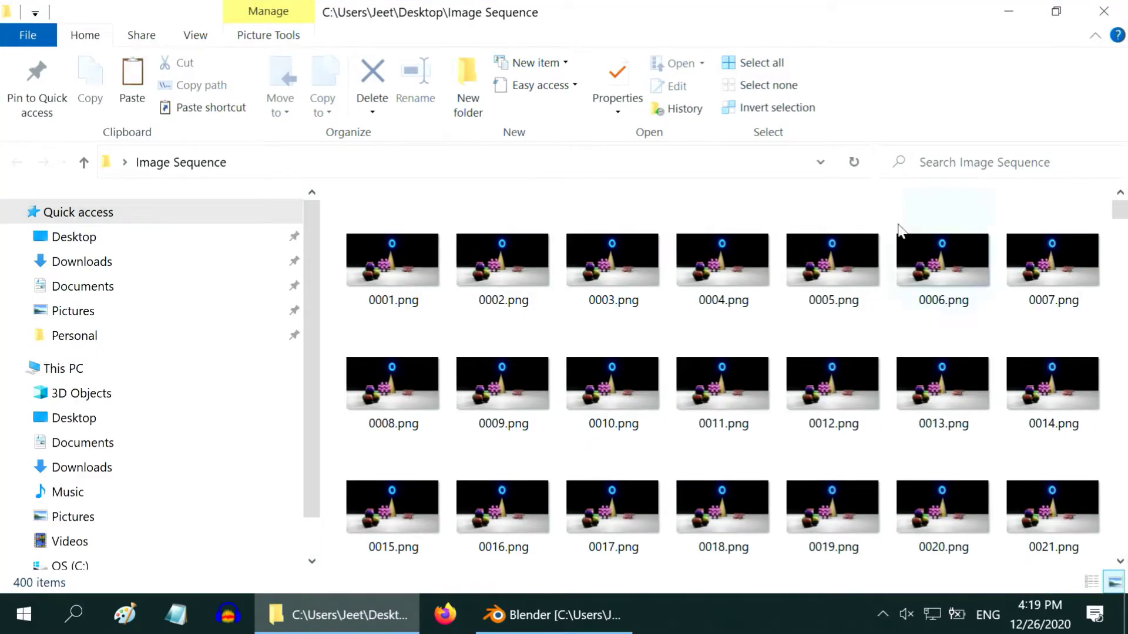
pyautogui.moveTo(1119, 211)
pyautogui.mouseDown()
pyautogui.moveTo(1124, 254)
pyautogui.moveTo(1122, 203)
pyautogui.mouseUp()
pyautogui.click(1104, 11)
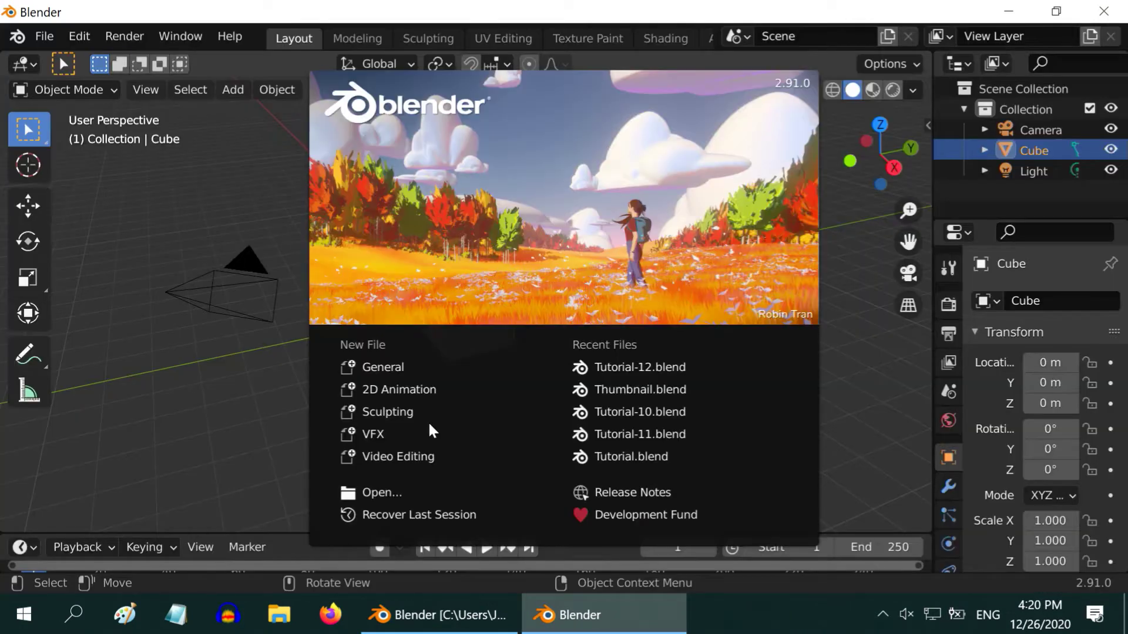
# - Start a Video Editing project and select every PNG frame in Desktop/Image Sequence for an image strip
pyautogui.click(441, 456)
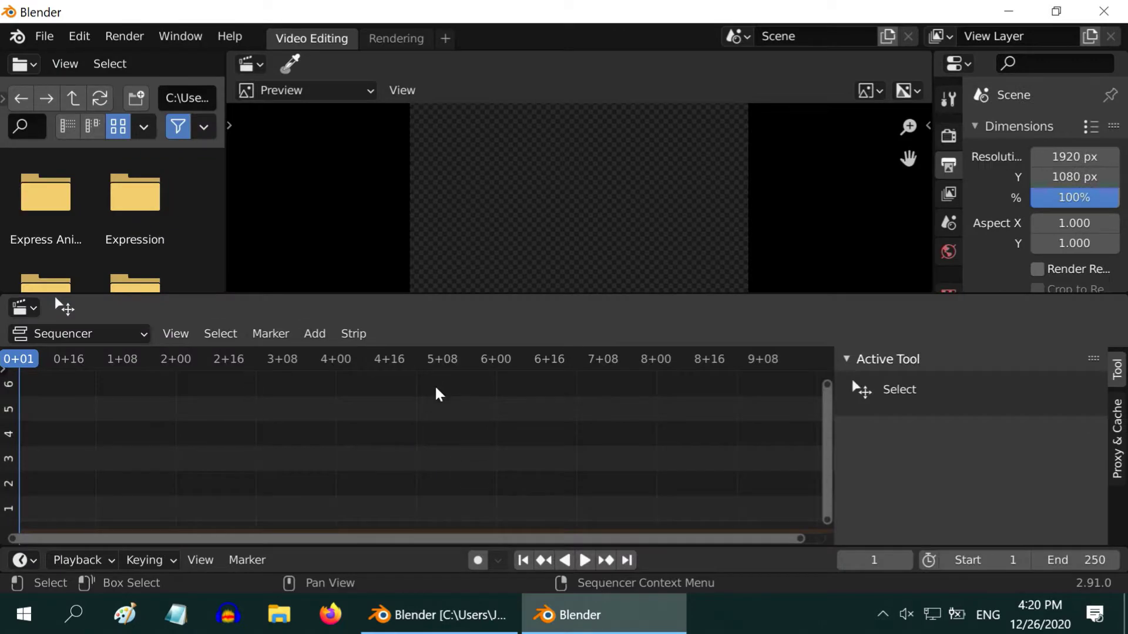
pyautogui.click(314, 333)
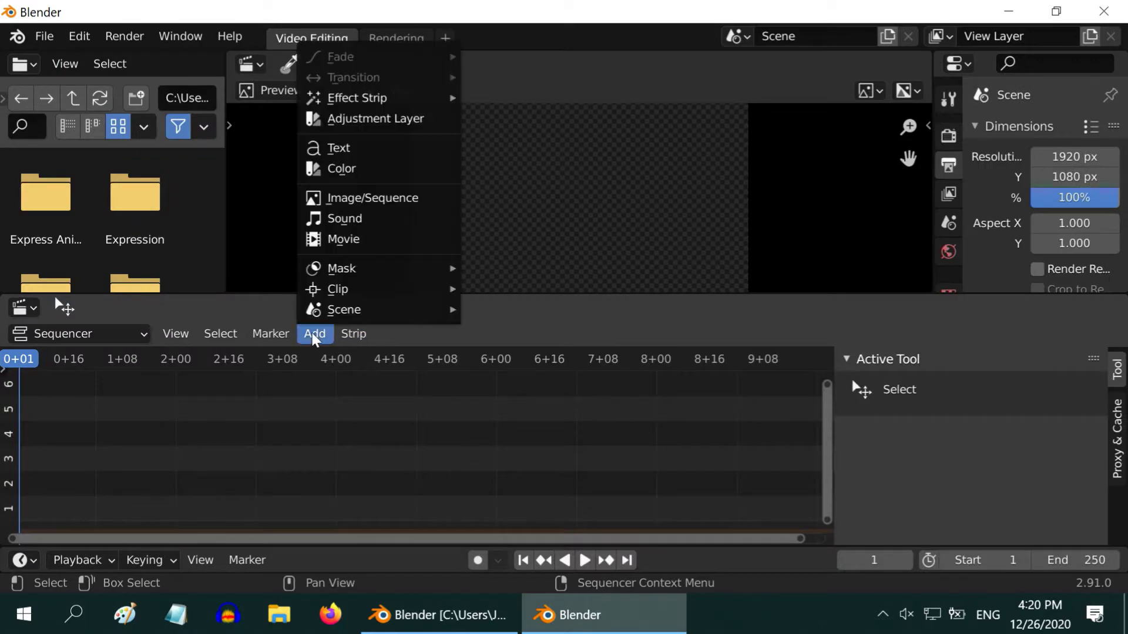
pyautogui.click(376, 199)
pyautogui.click(85, 467)
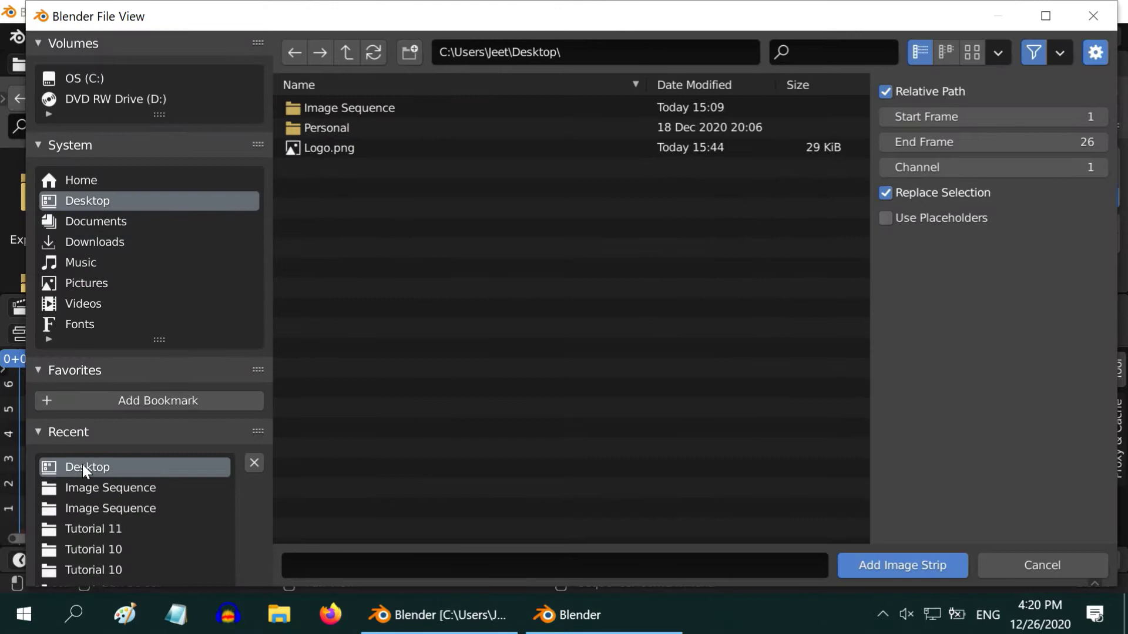
pyautogui.click(337, 106)
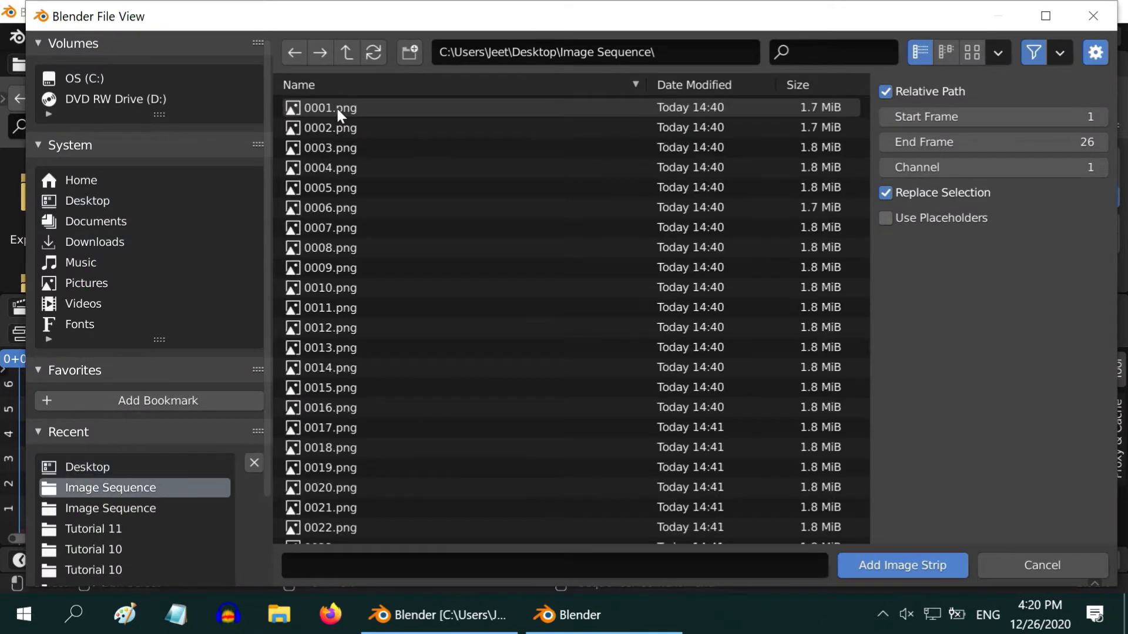
pyautogui.click(336, 107)
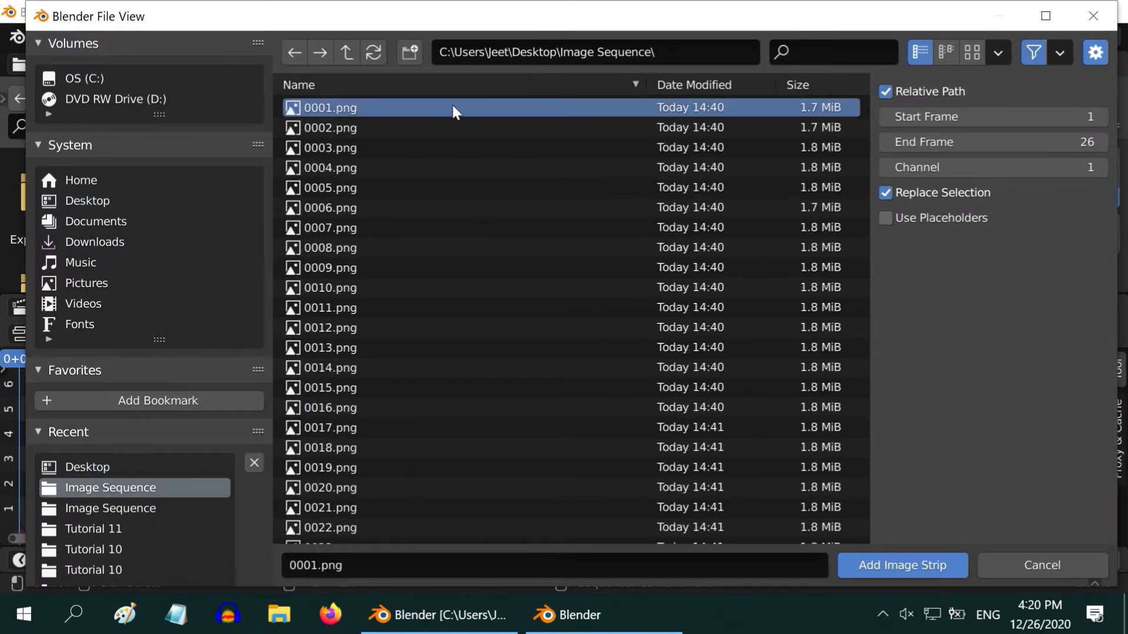
pyautogui.press('a')
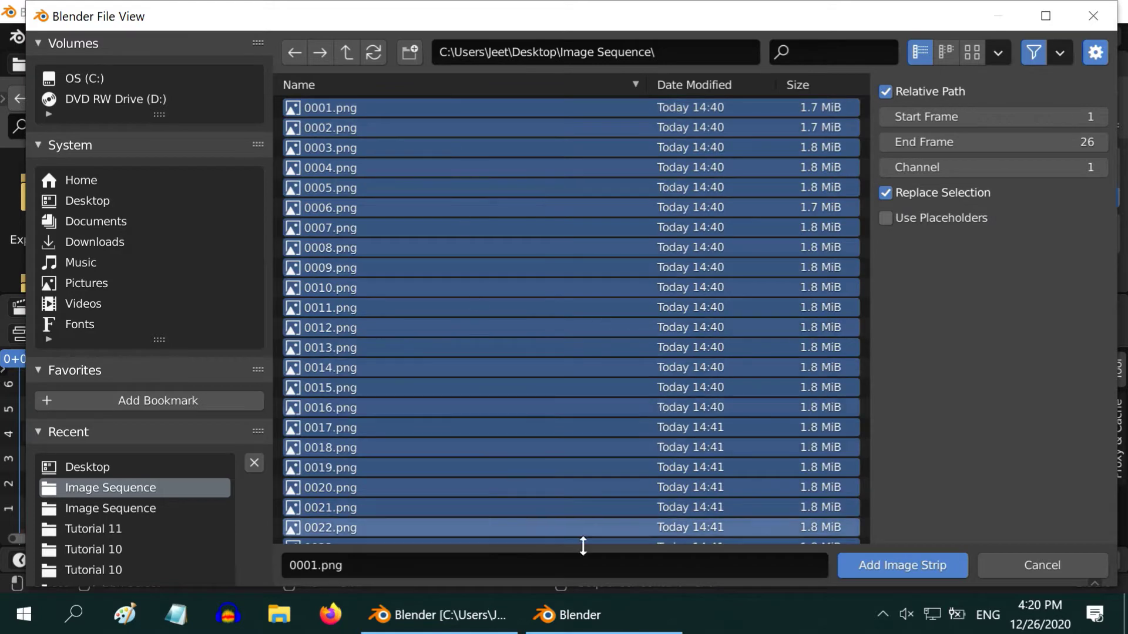
# - Add the selected PNG frames as a 400-frame image strip on channel 1
pyautogui.click(877, 565)
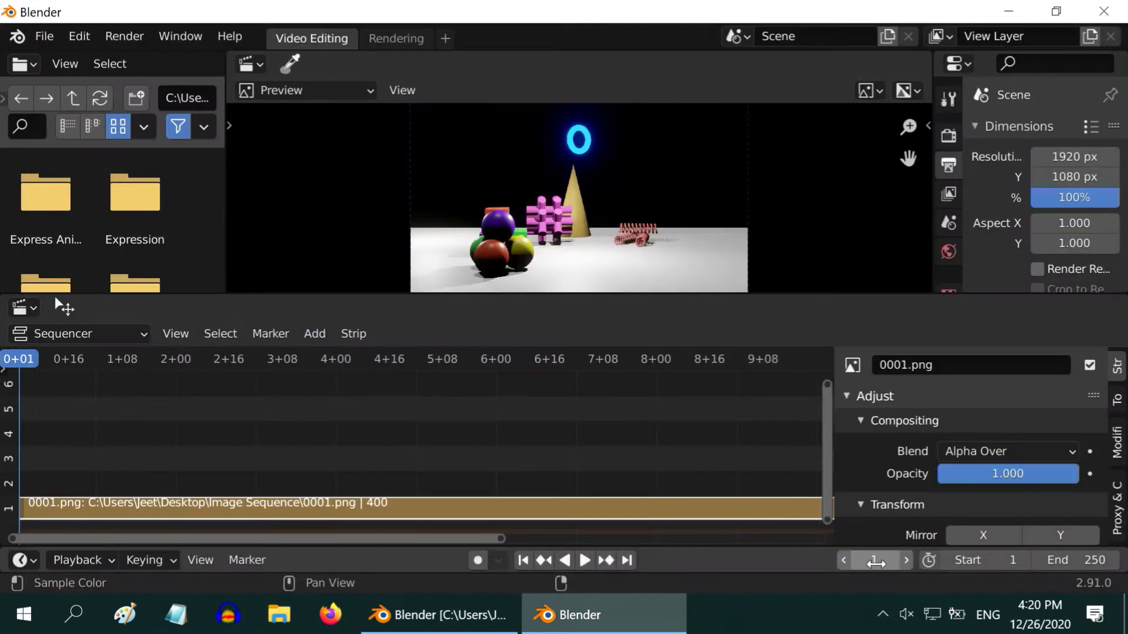
pyautogui.scroll(-3, 641, 369)
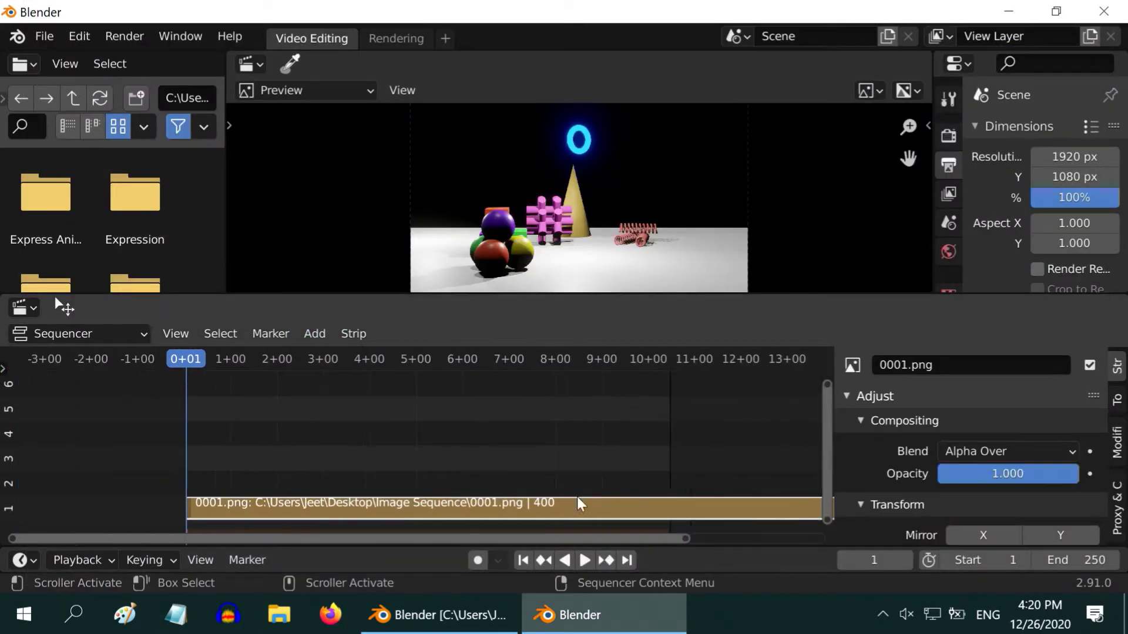
pyautogui.moveTo(588, 541); pyautogui.dragTo(713, 537)
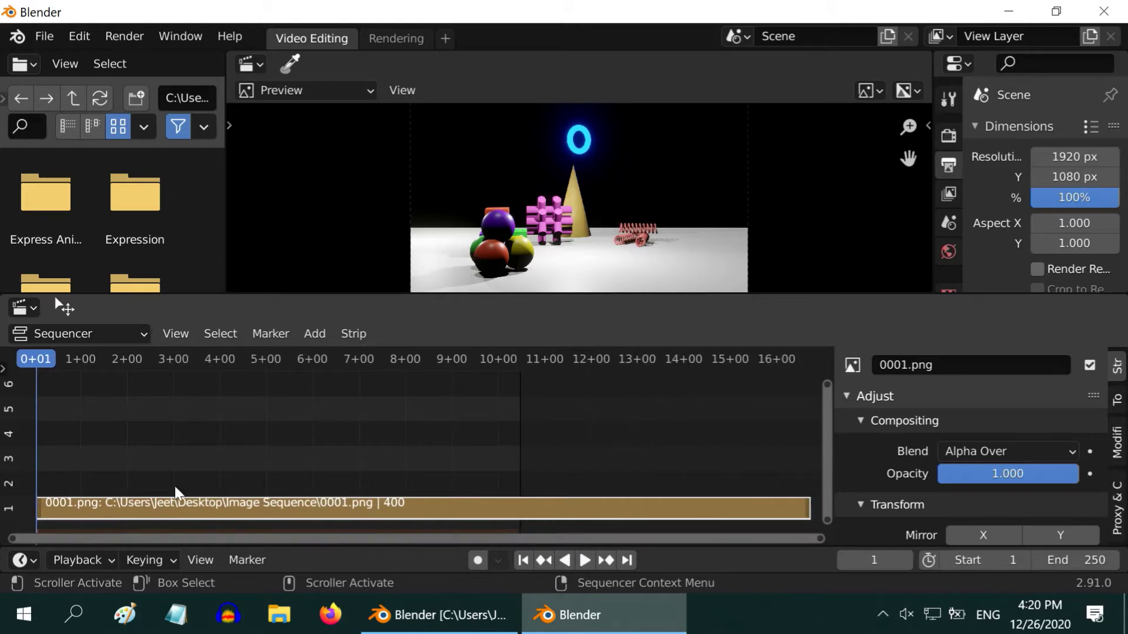
# - Add BGM.wav from the Desktop as a sound strip
pyautogui.click(313, 335)
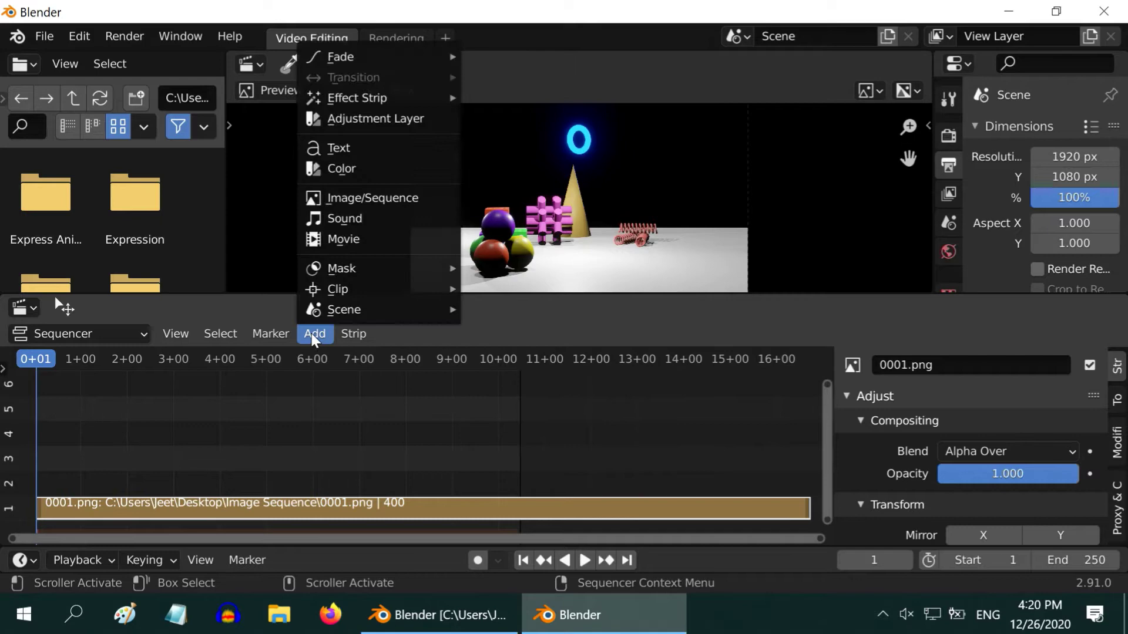
pyautogui.click(344, 220)
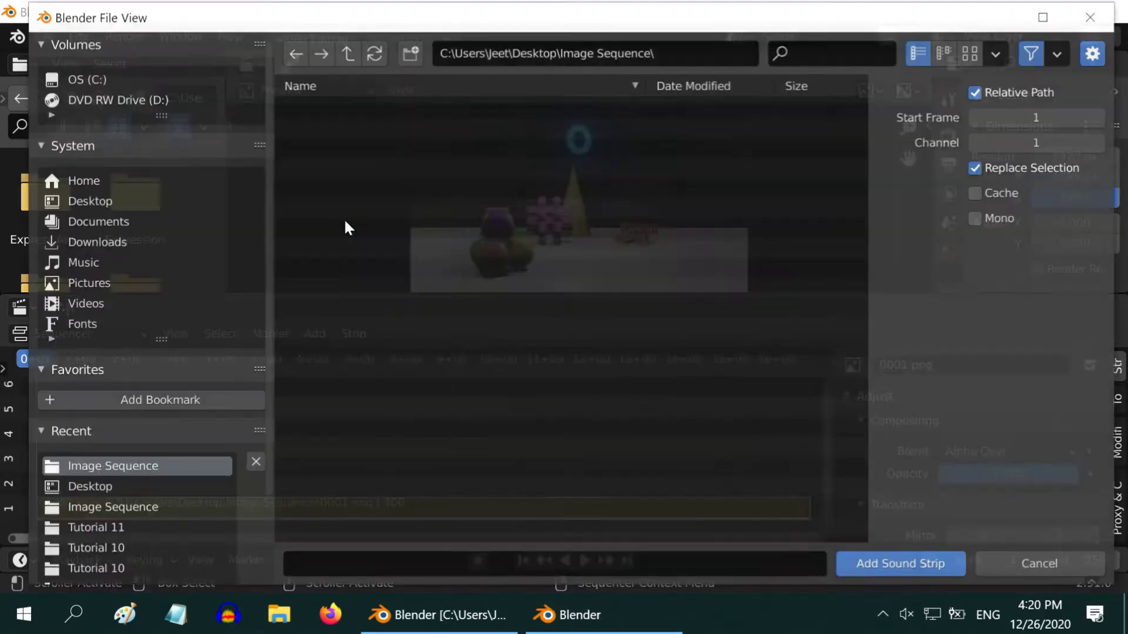
pyautogui.click(103, 488)
pyautogui.click(329, 147)
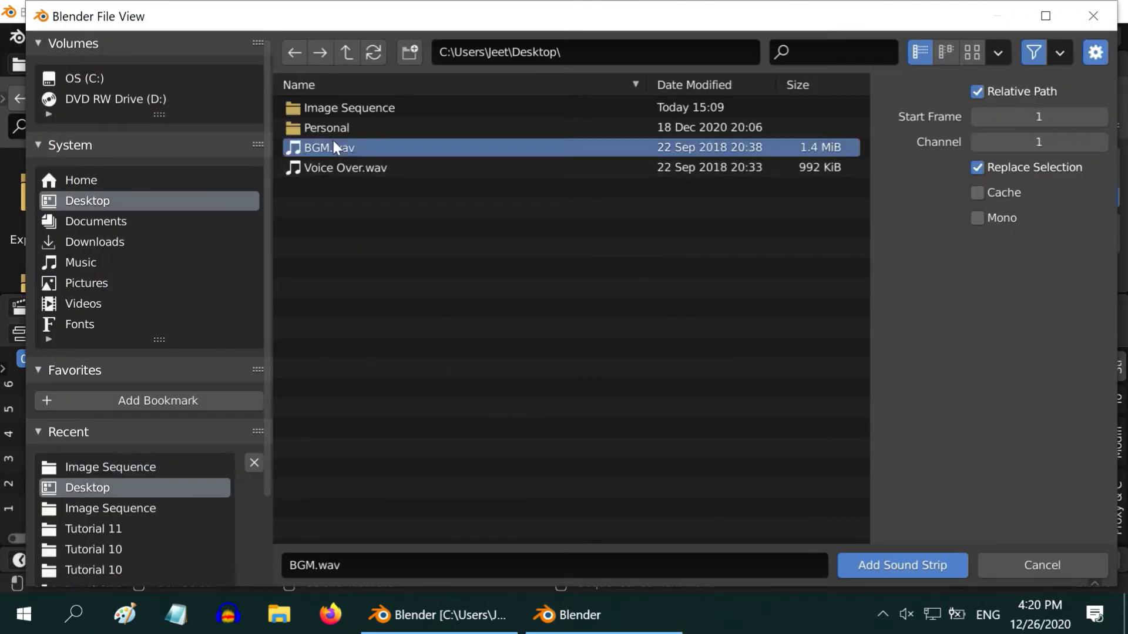
pyautogui.click(924, 573)
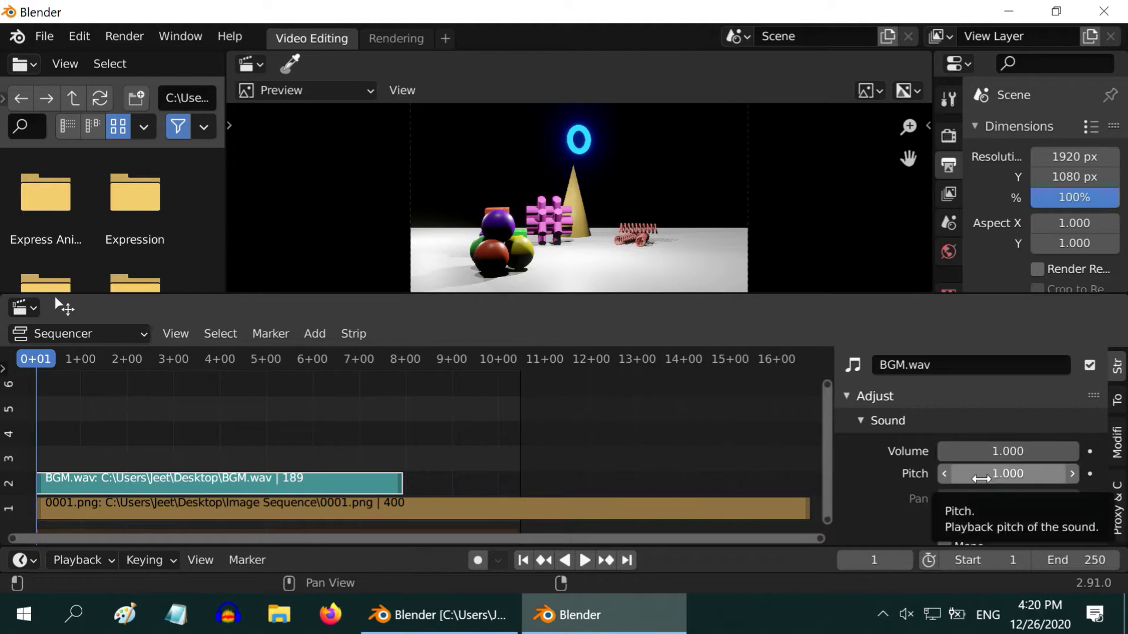
# - Add Voice Over.wav as a sound strip and move it to start at frame 134 after BGM.wav
pyautogui.click(315, 338)
pyautogui.click(347, 220)
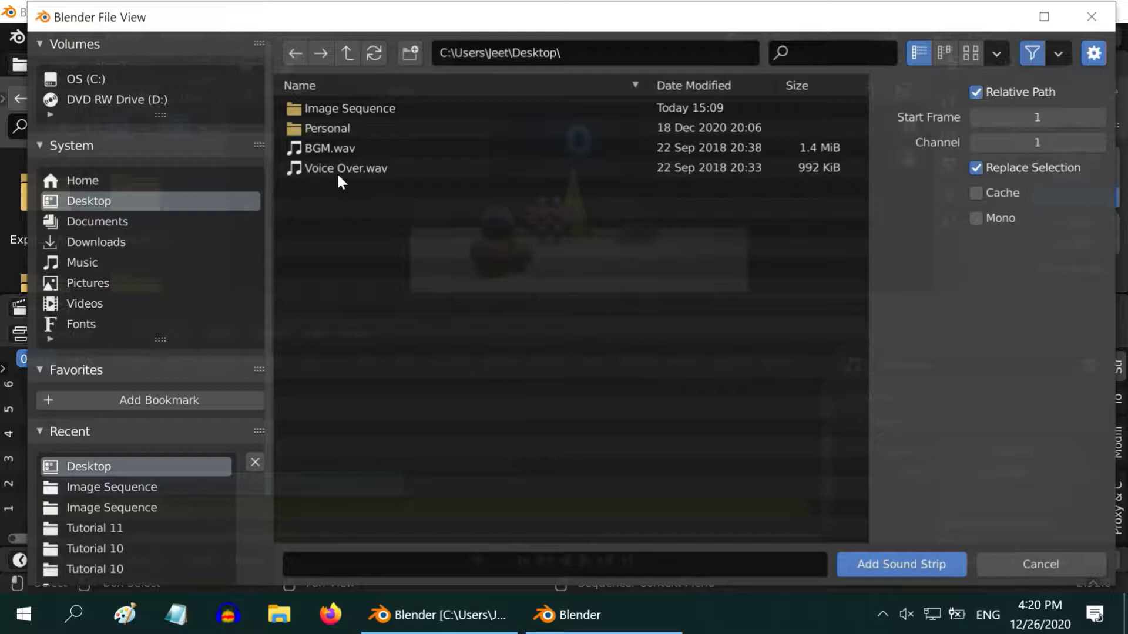
pyautogui.click(331, 171)
pyautogui.click(894, 566)
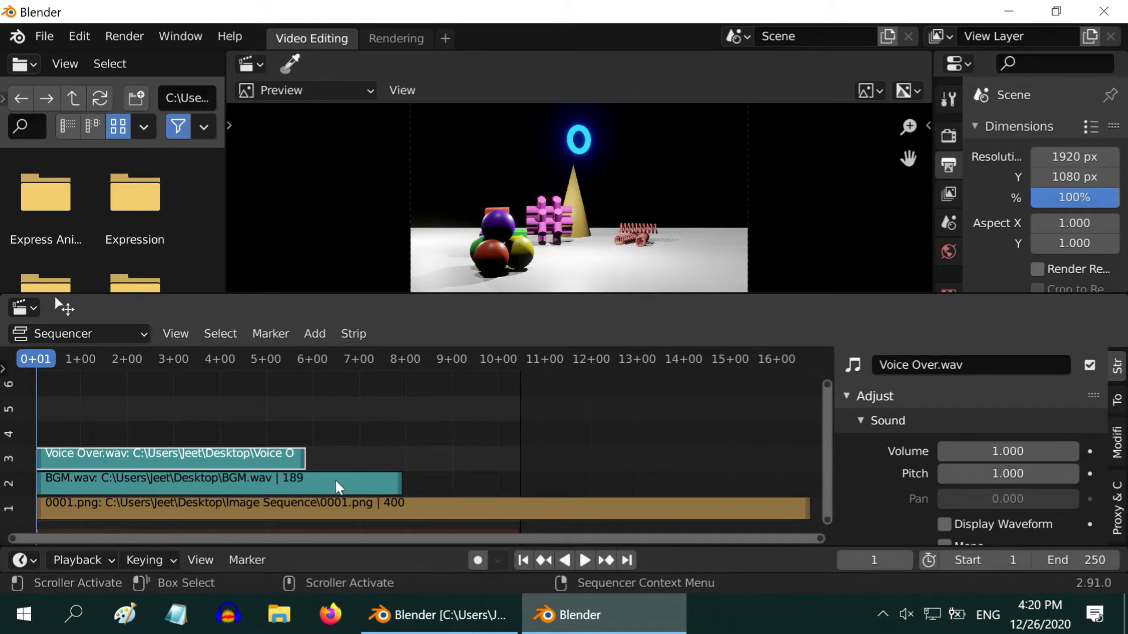
pyautogui.moveTo(113, 462); pyautogui.dragTo(447, 481)
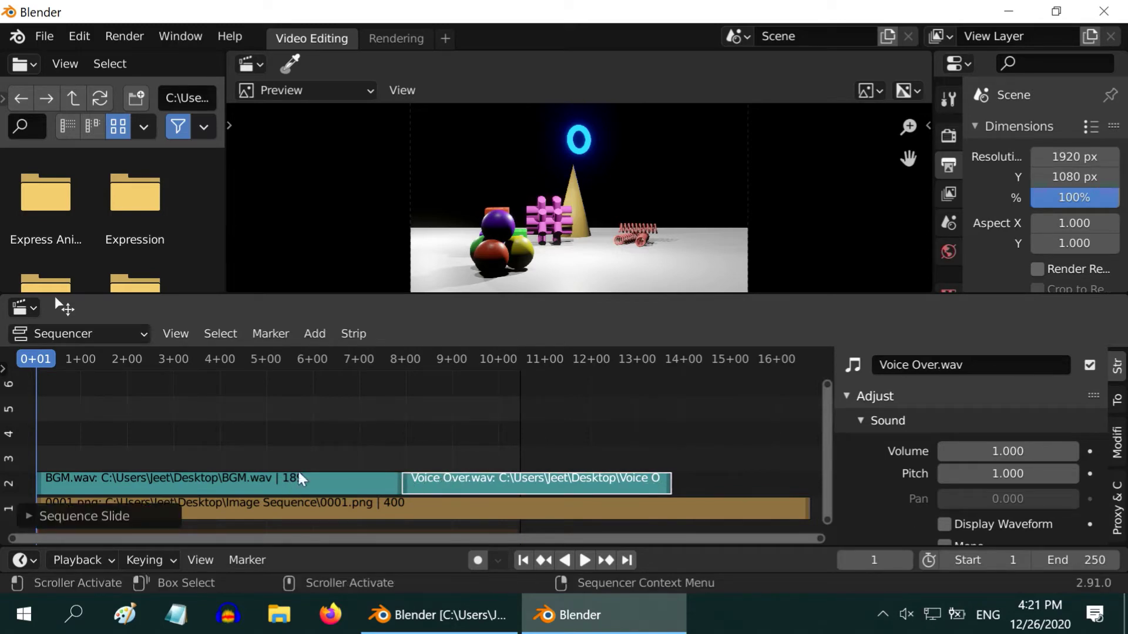
# - Add a trial Color Balance modifier to the 0001.png image strip
pyautogui.click(317, 509)
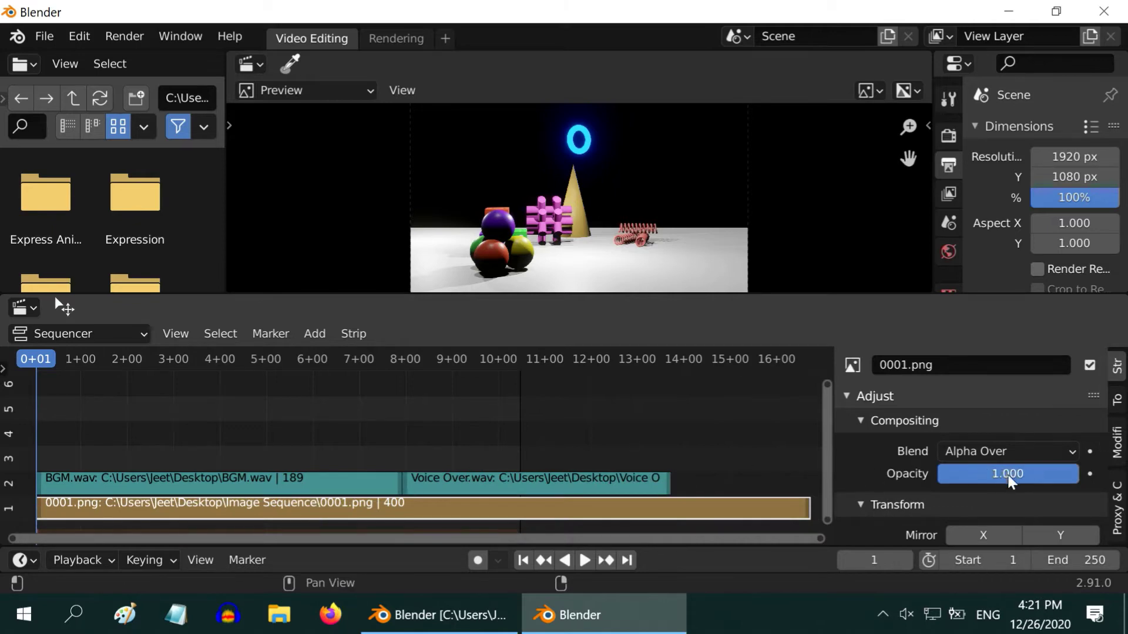
pyautogui.scroll(-6, 1008, 480)
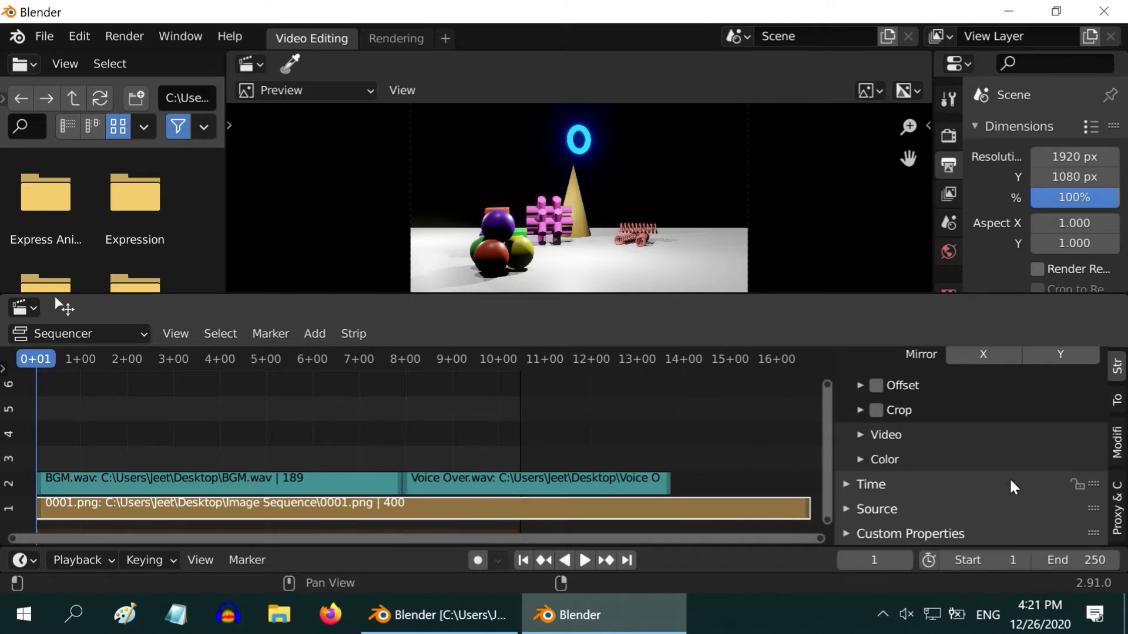
pyautogui.scroll(6, 1012, 488)
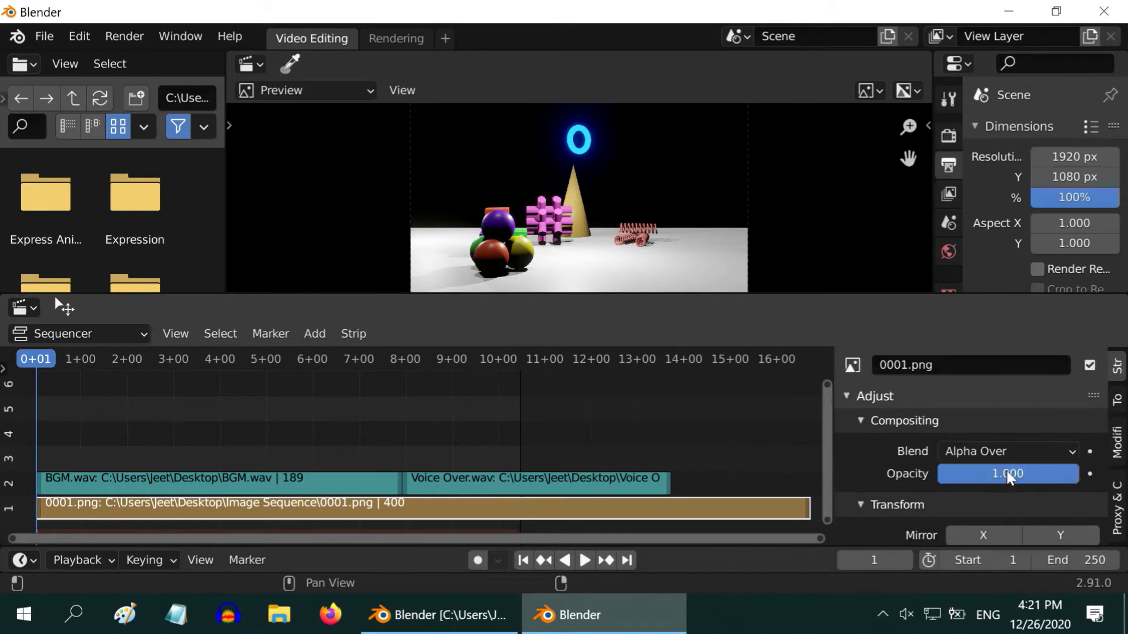
pyautogui.click(1119, 445)
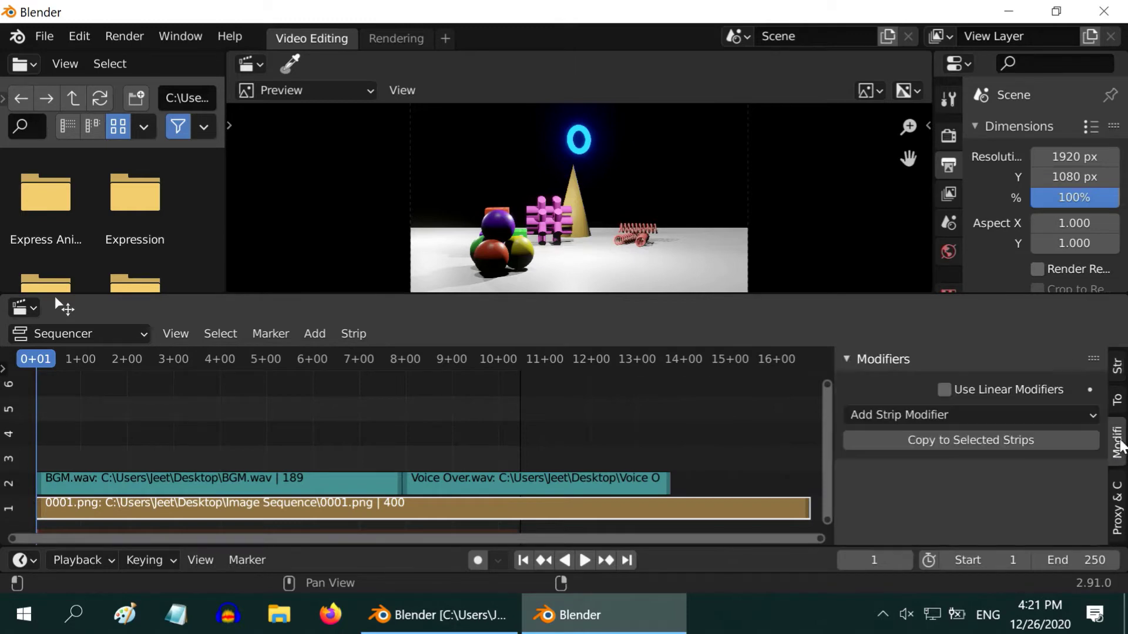
pyautogui.click(958, 417)
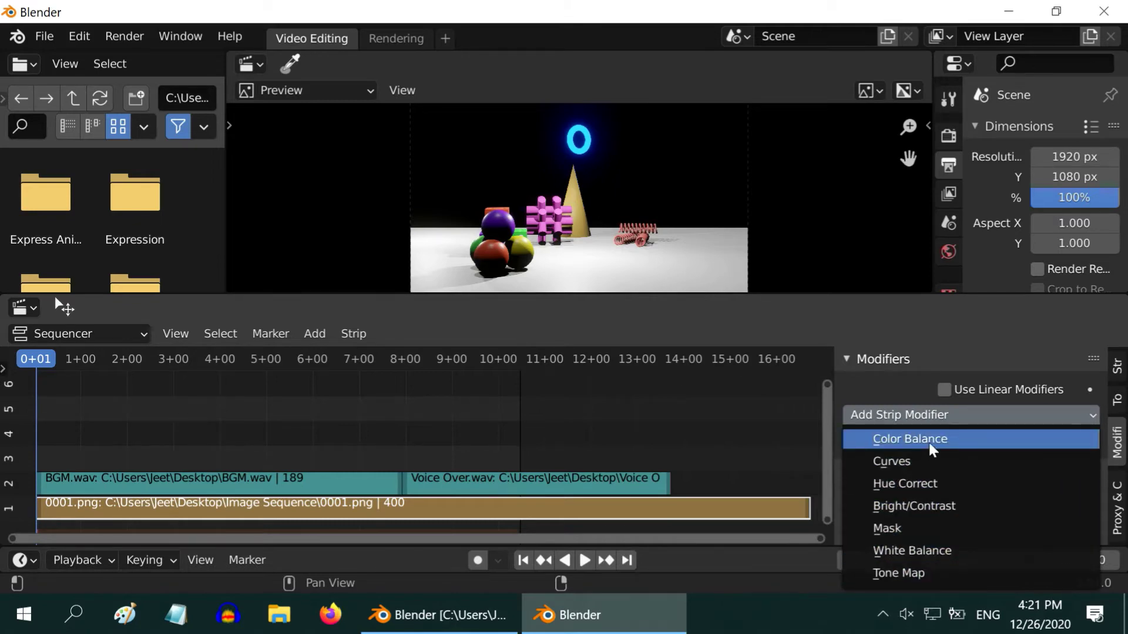
pyautogui.press('Return')
# - Delete the Color Balance modifier and return to the Strip properties
pyautogui.scroll(-10, 1003, 486)
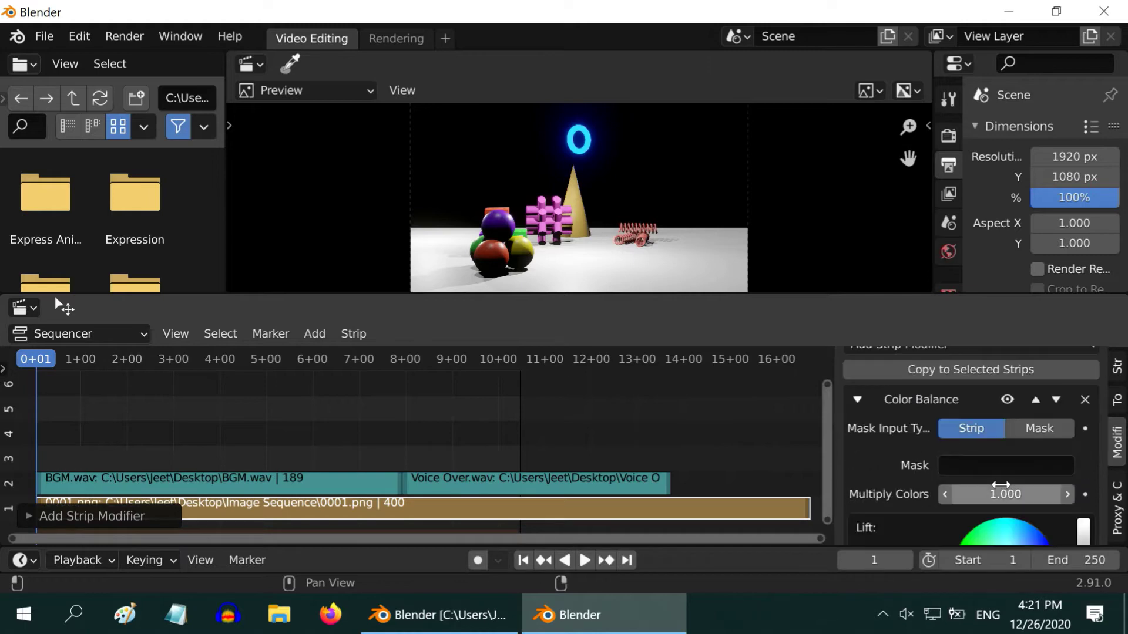
pyautogui.scroll(10, 987, 440)
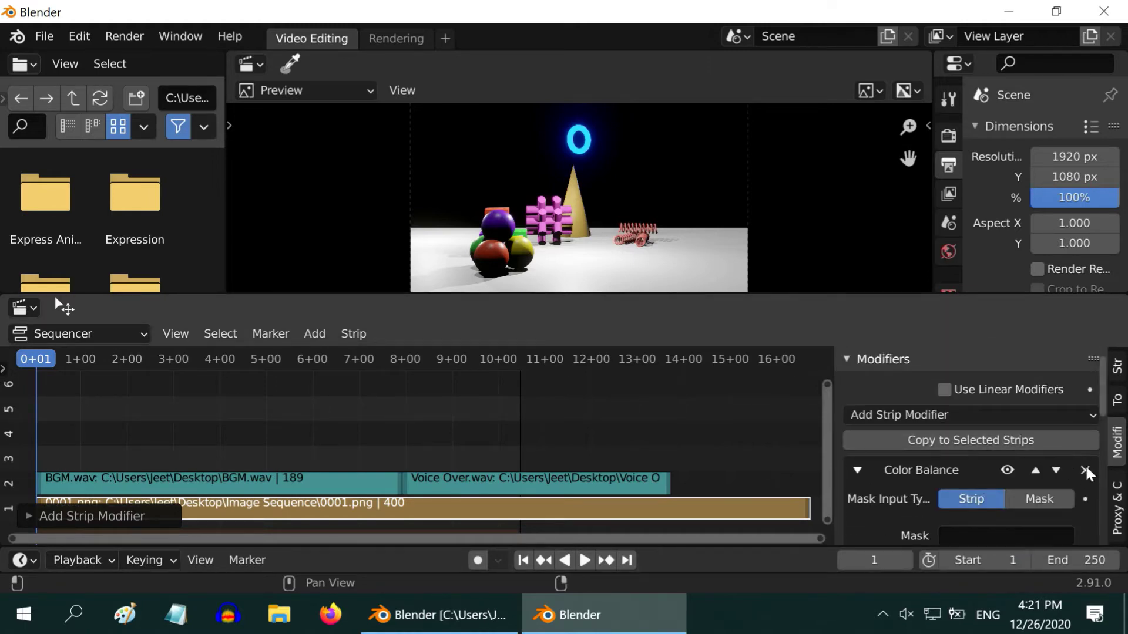
pyautogui.click(1085, 471)
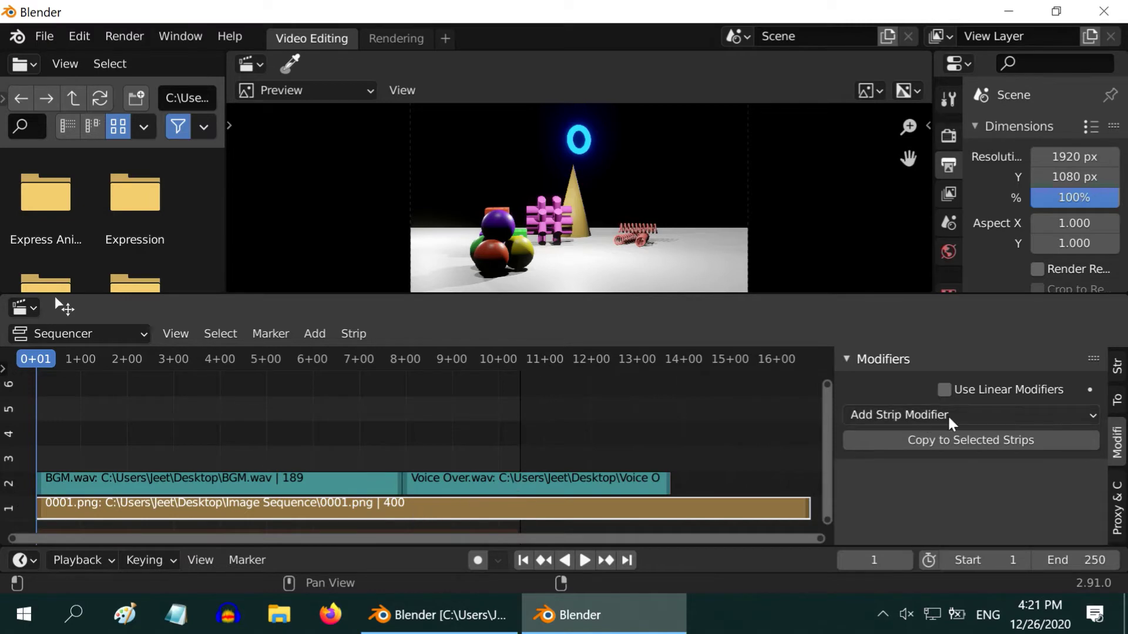
pyautogui.click(1121, 369)
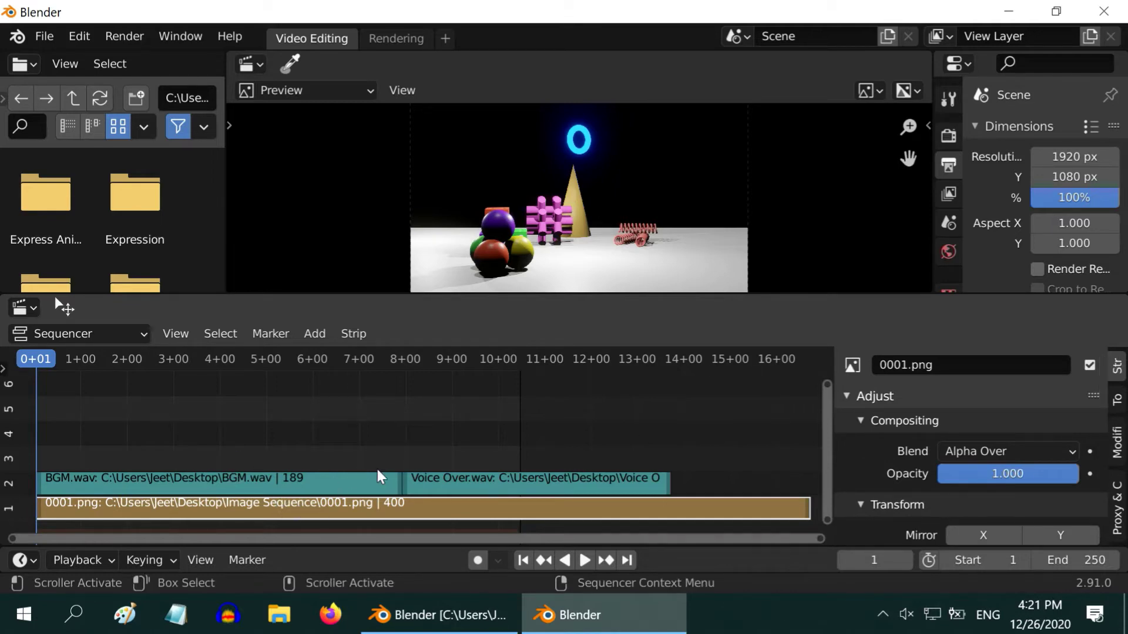
# - Add Logo.png from the Desktop as an image strip on channel 3
pyautogui.click(320, 339)
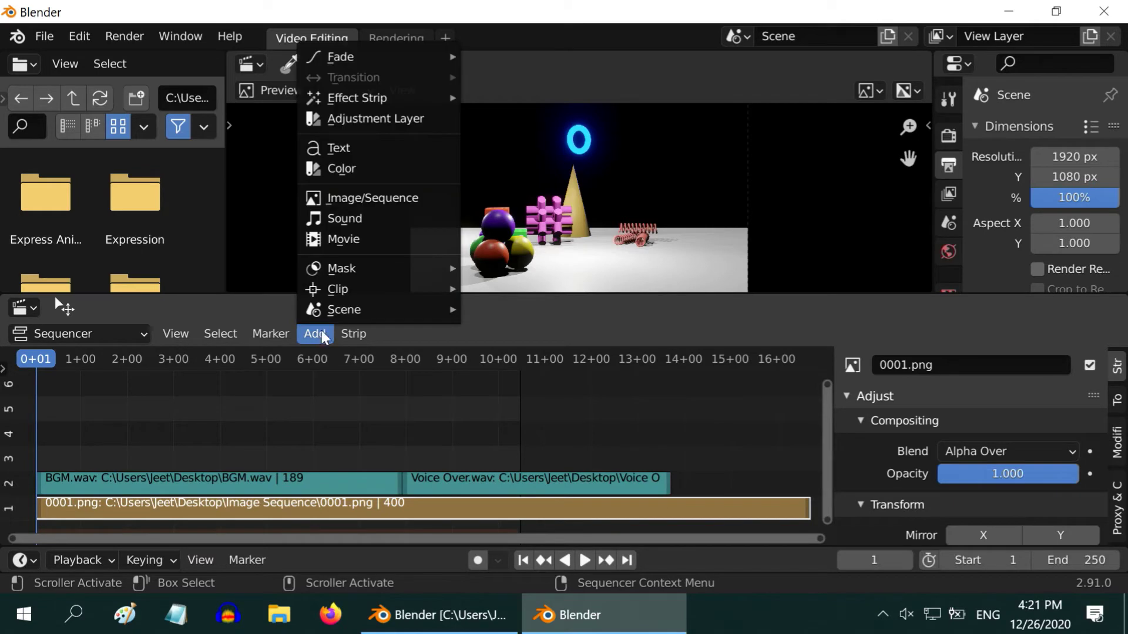
pyautogui.click(360, 207)
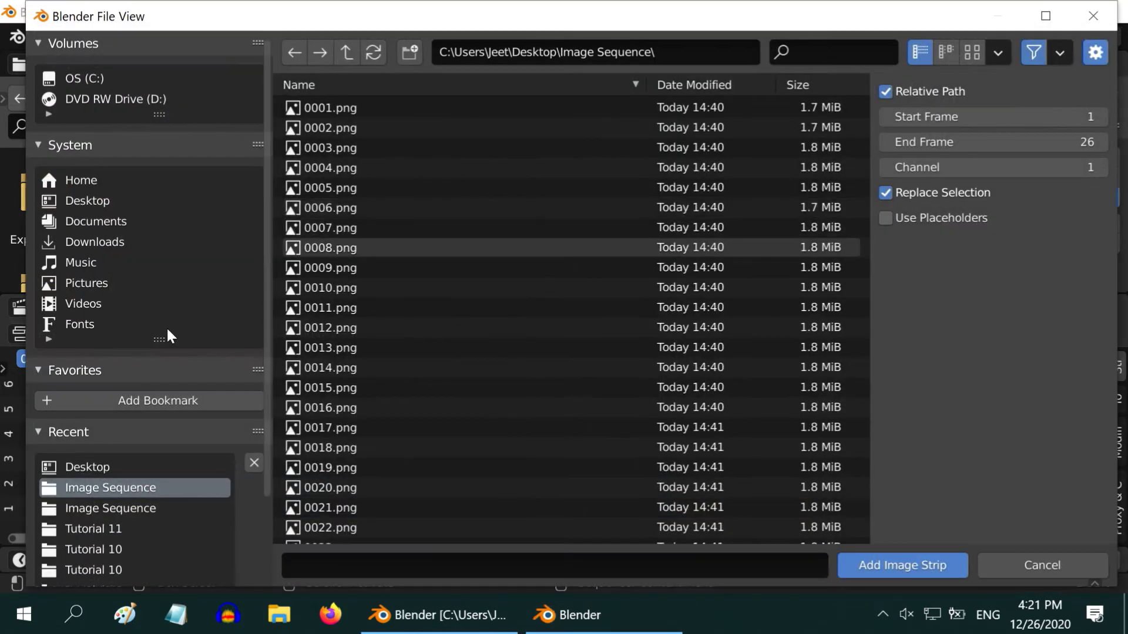
pyautogui.click(107, 468)
pyautogui.click(323, 147)
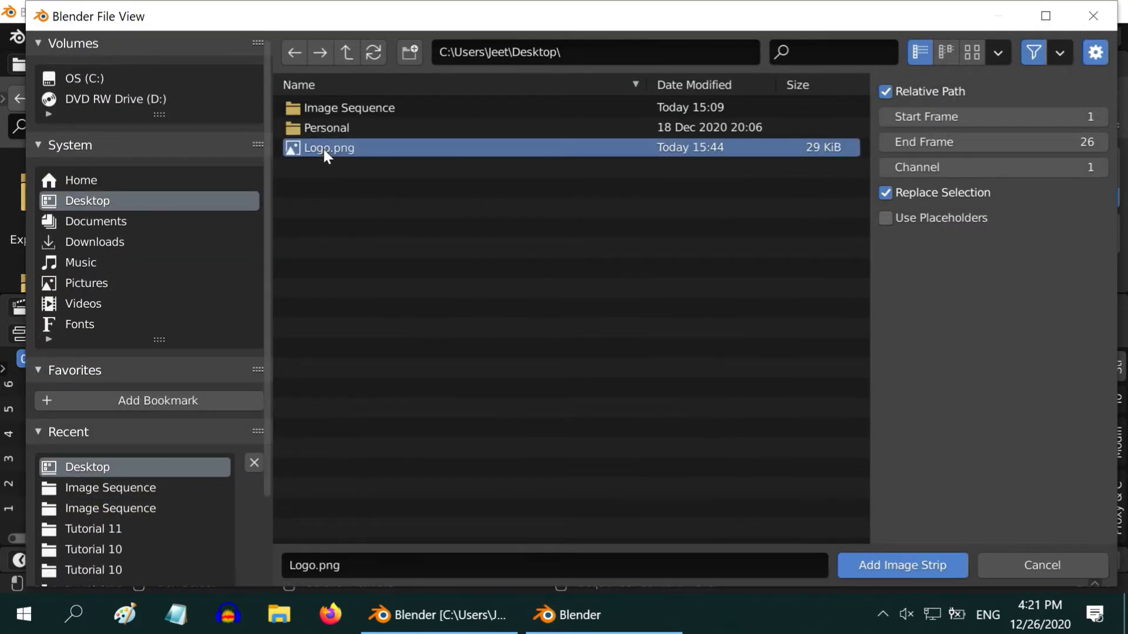
pyautogui.click(913, 567)
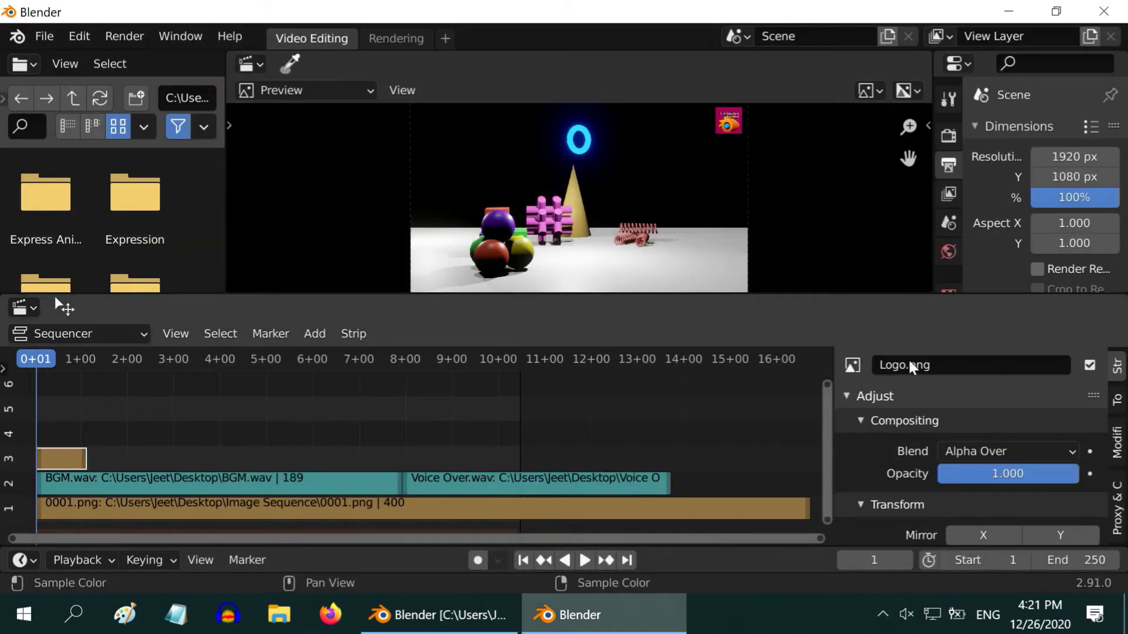
# - Set the logo strip's opacity to 0.4
pyautogui.click(1008, 479)
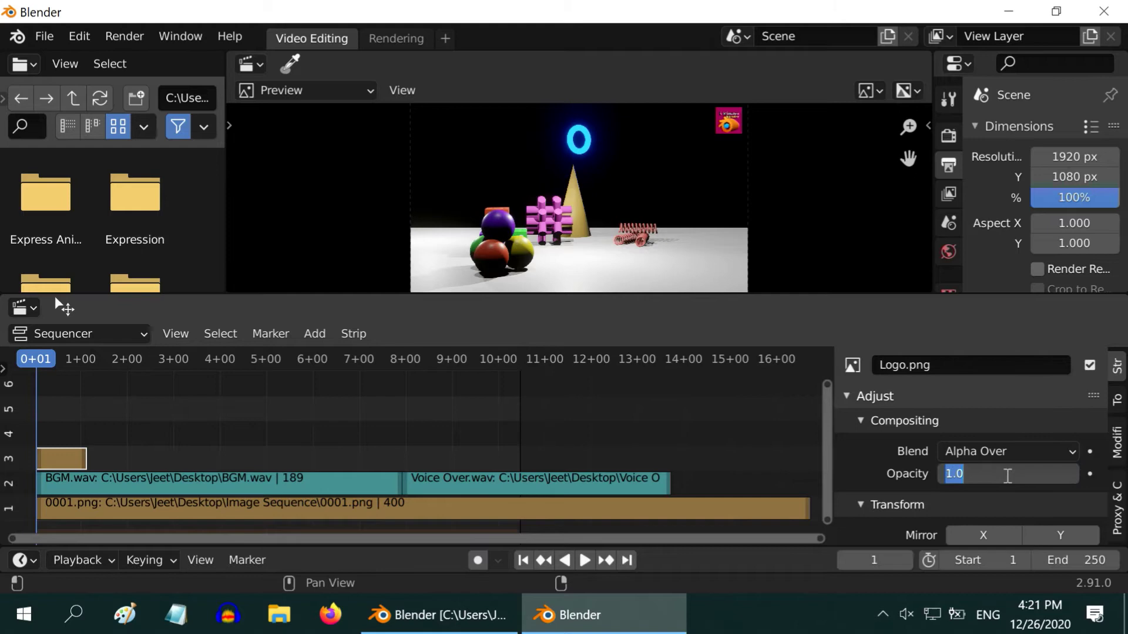
pyautogui.write('.4')
pyautogui.press('Return')
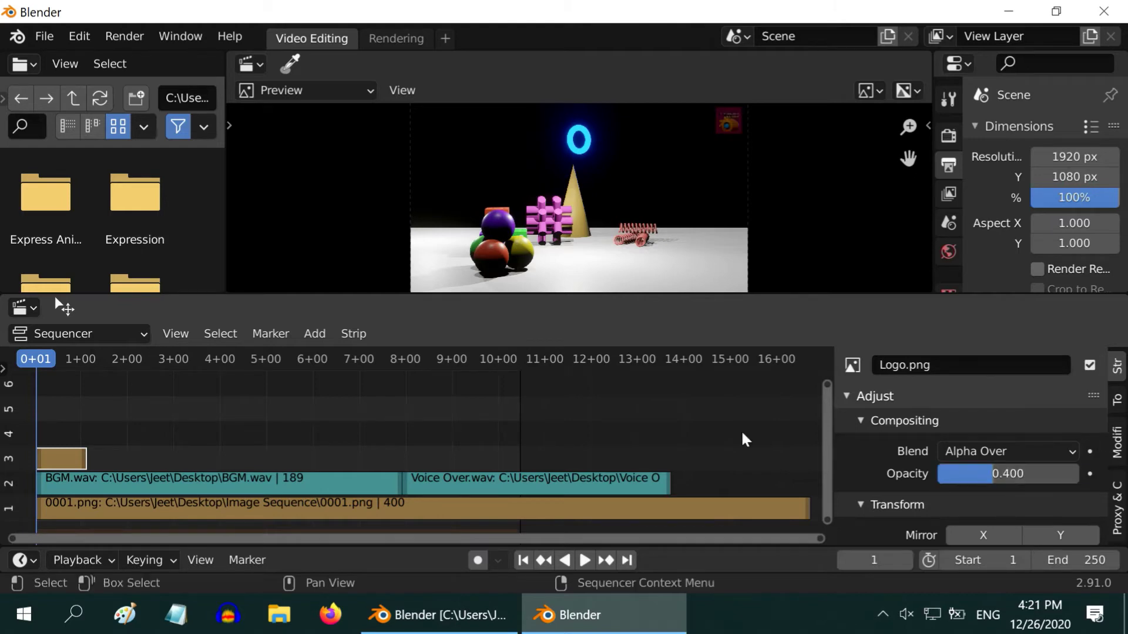
# - Add a text strip positioned at Location X 0.15 and Y 0.9
pyautogui.click(323, 335)
pyautogui.click(350, 152)
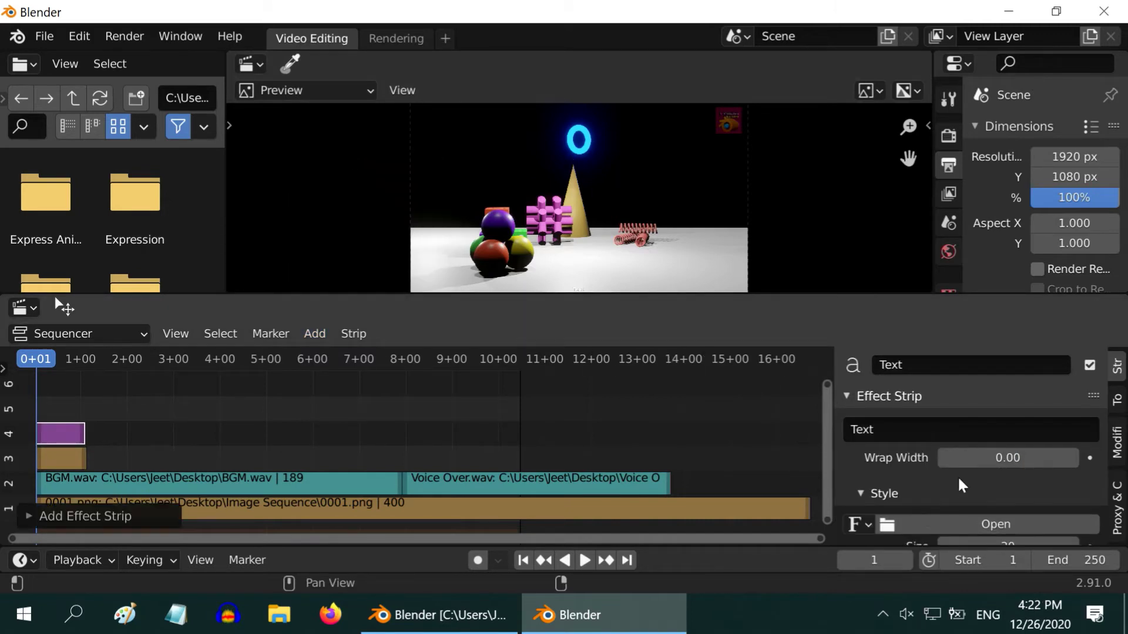
pyautogui.scroll(-8, 962, 484)
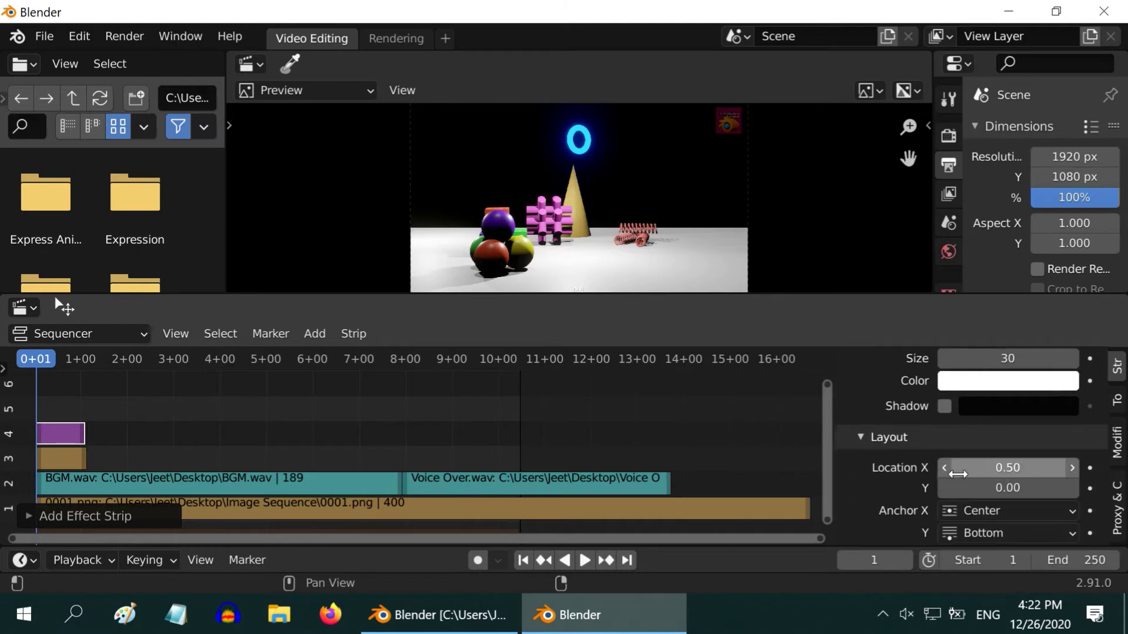
pyautogui.scroll(-3, 959, 477)
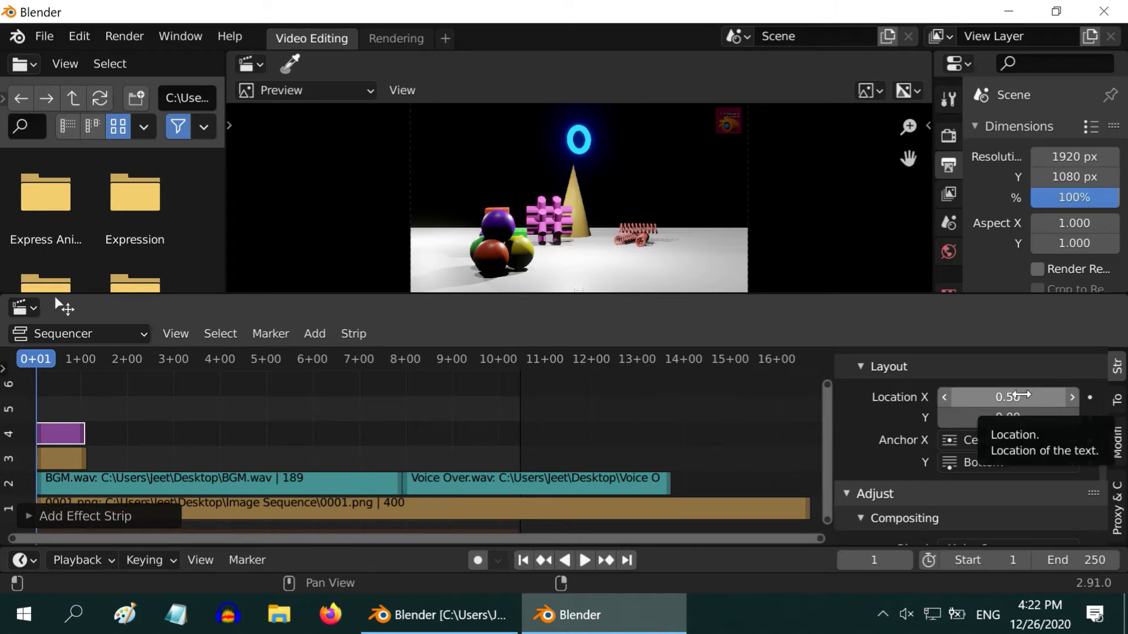
pyautogui.click(1025, 399)
pyautogui.write('.1')
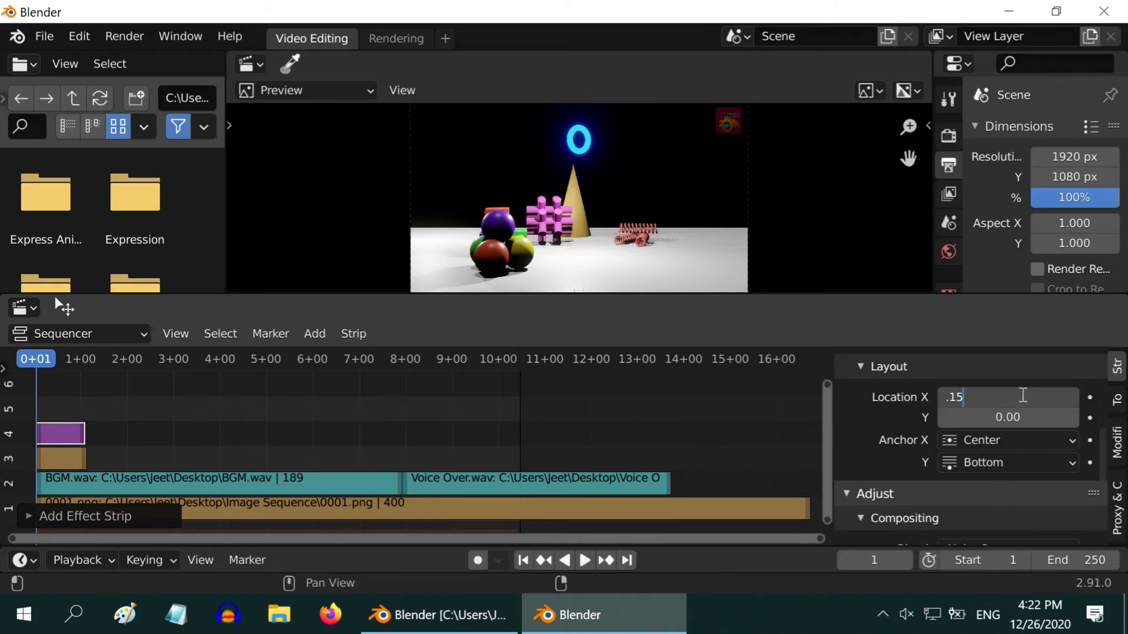
pyautogui.press('Return')
pyautogui.click(1022, 417)
pyautogui.press('BackSpace')
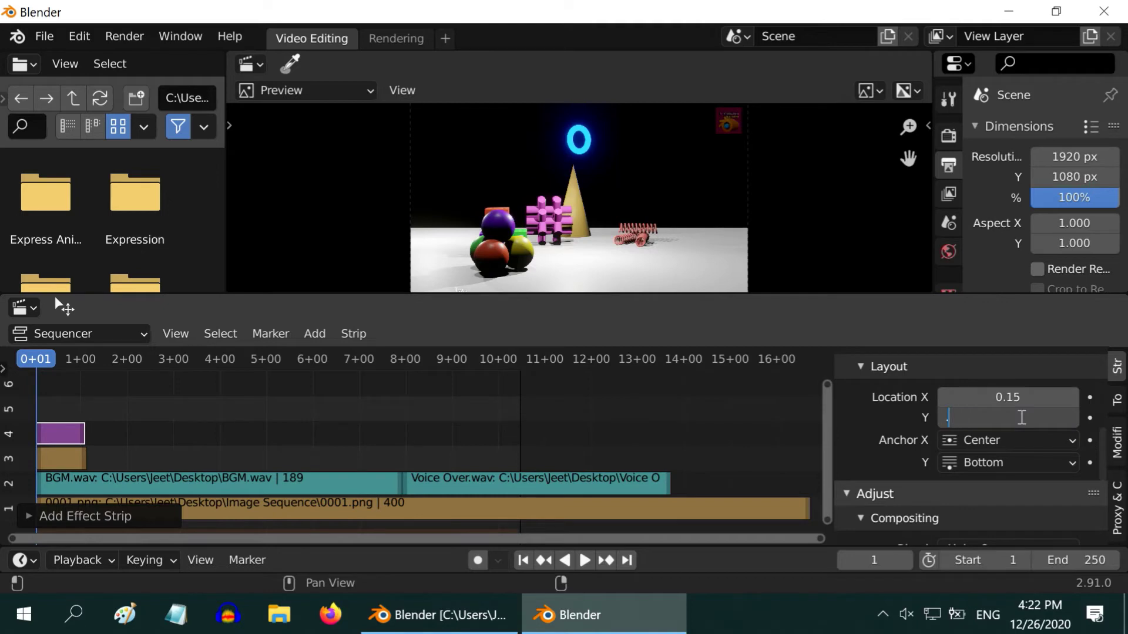
pyautogui.write('.9')
pyautogui.press('Return')
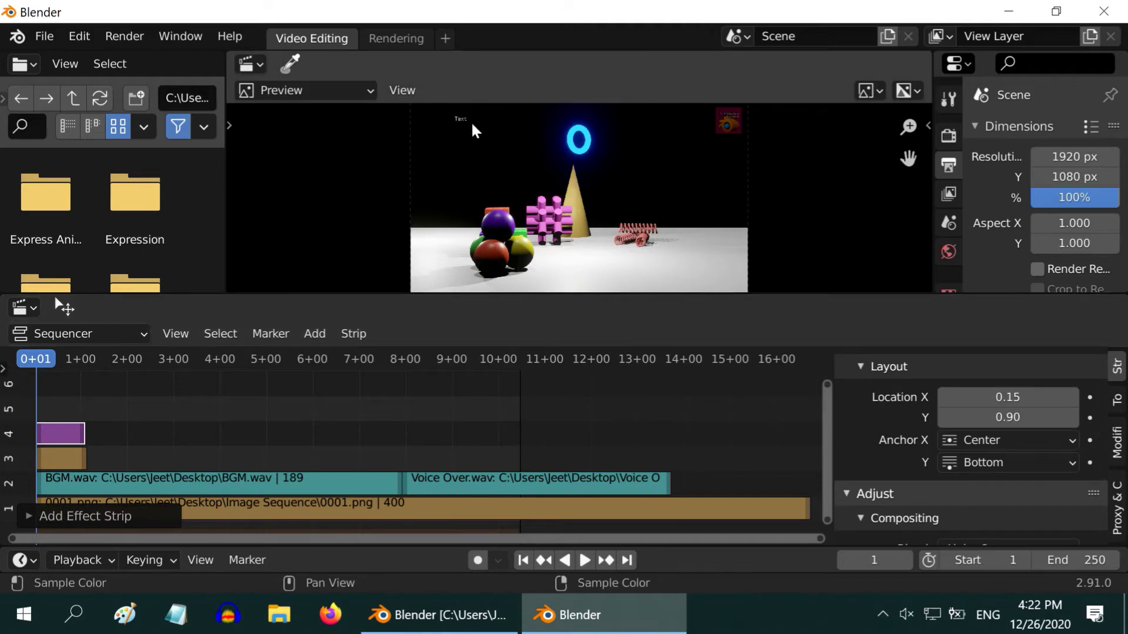
# - Change the strip's text to '5 Minutes Blender'
pyautogui.scroll(6, 943, 442)
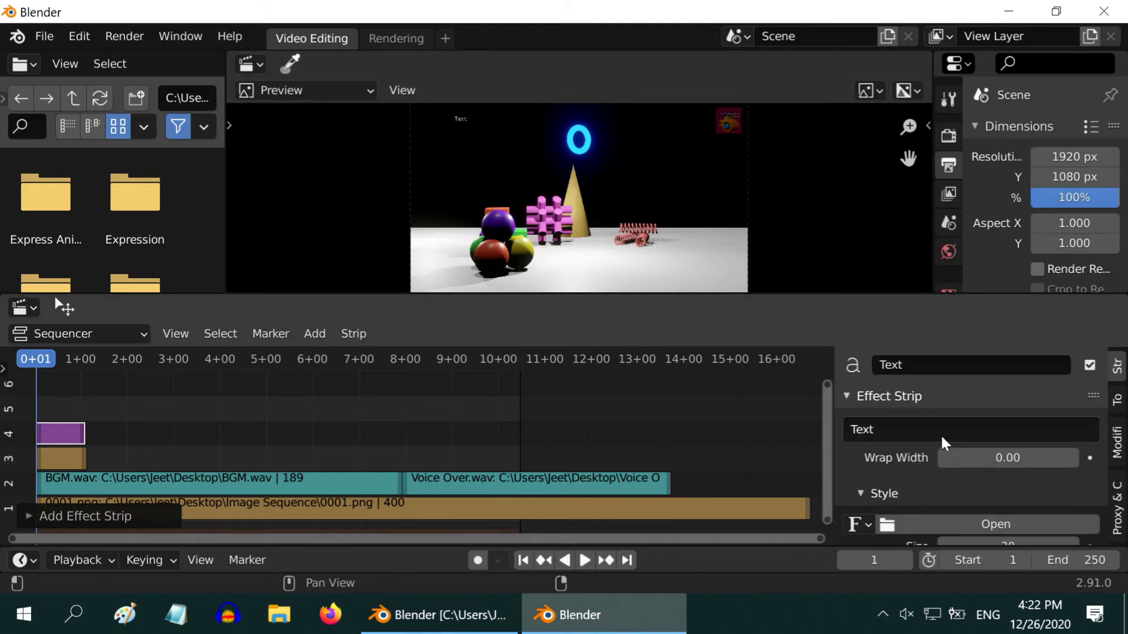
pyautogui.click(883, 435)
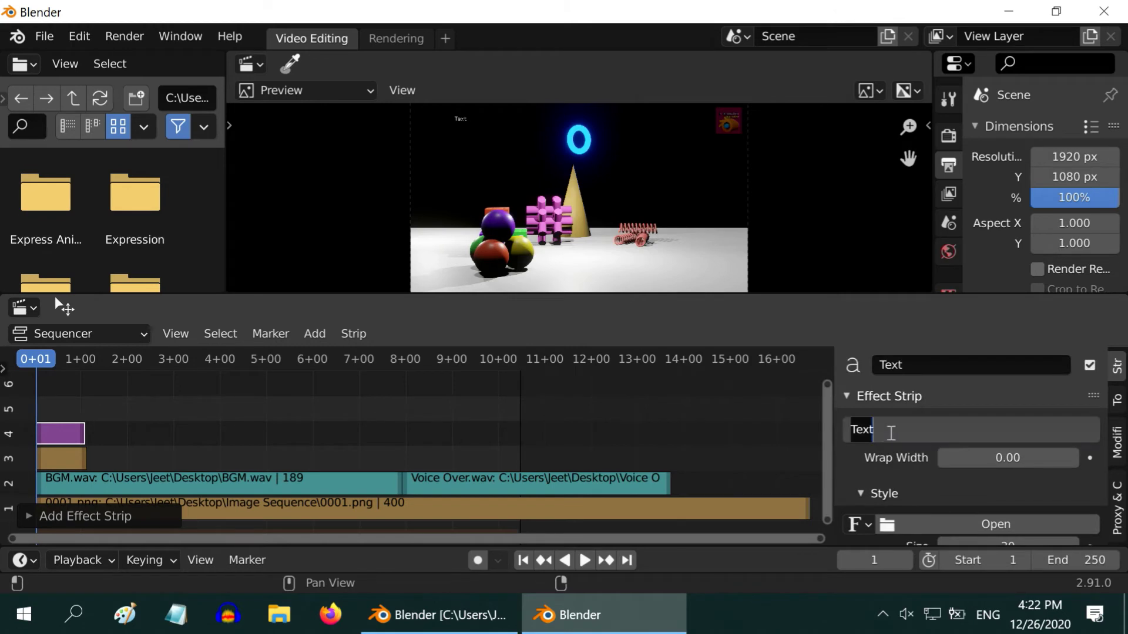
pyautogui.write('5 Minutes Blender')
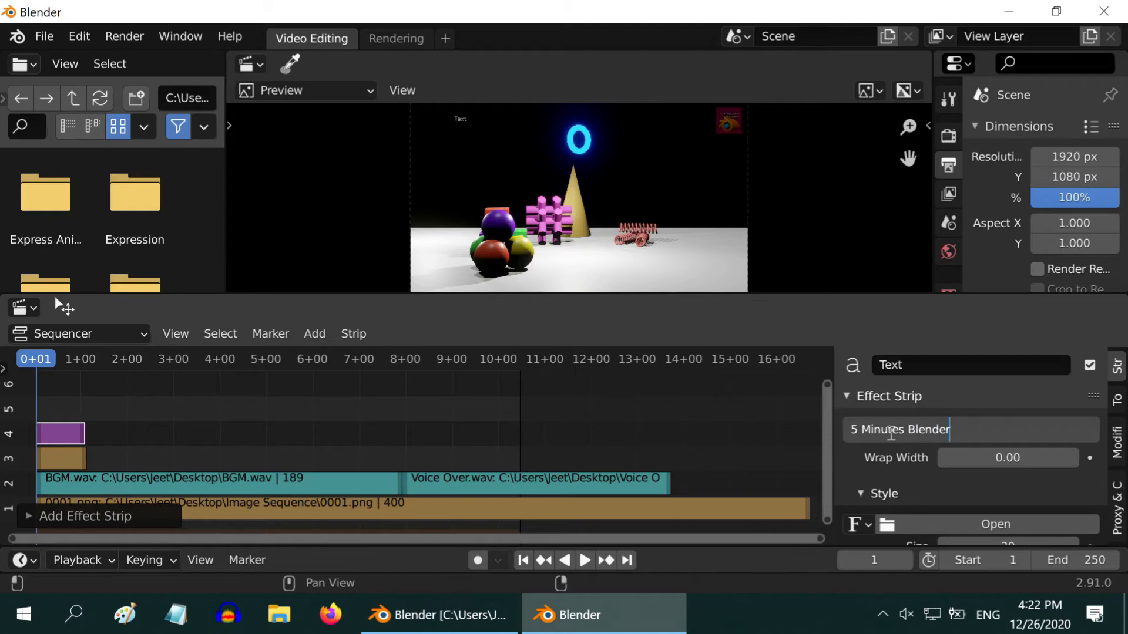
pyautogui.press('Return')
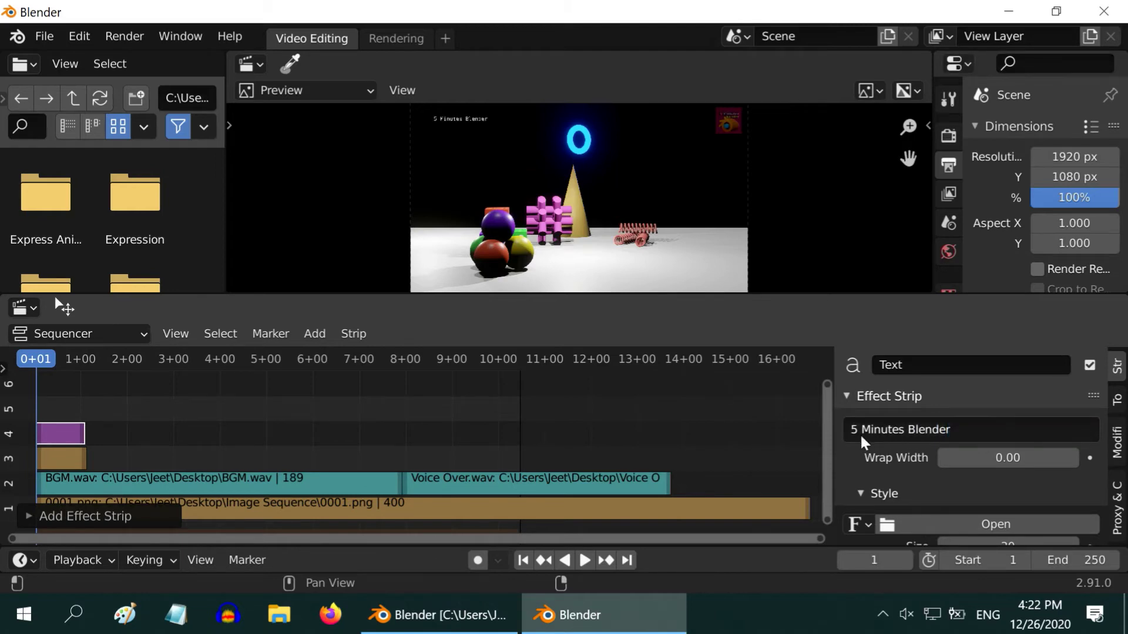
# - Set the text strip's opacity to 0.5
pyautogui.scroll(-5, 969, 464)
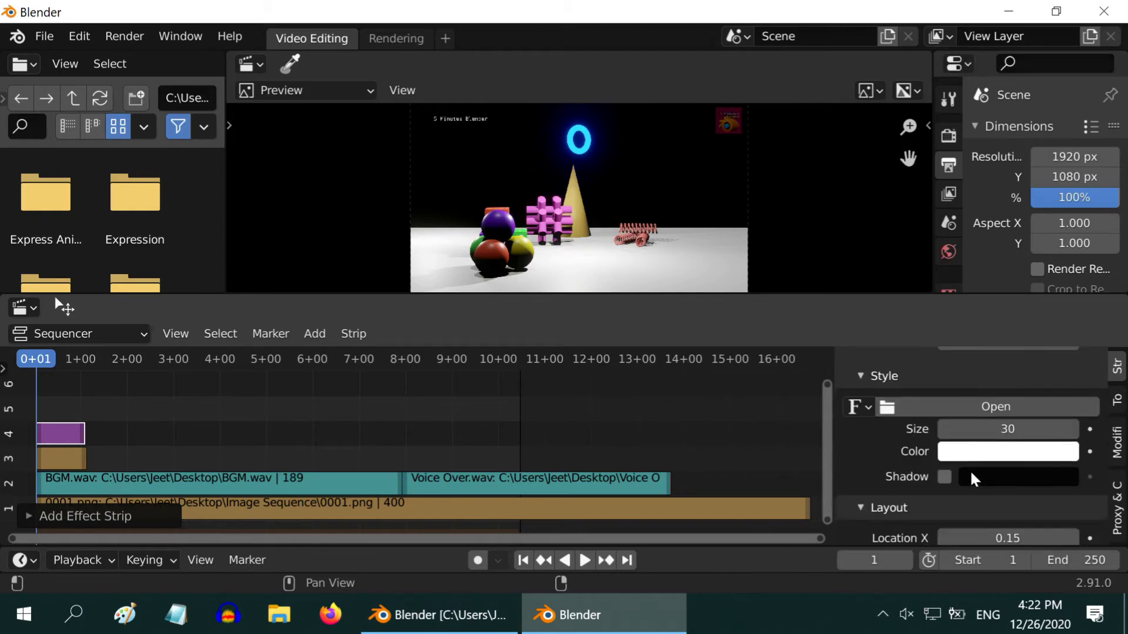
pyautogui.scroll(-10, 973, 479)
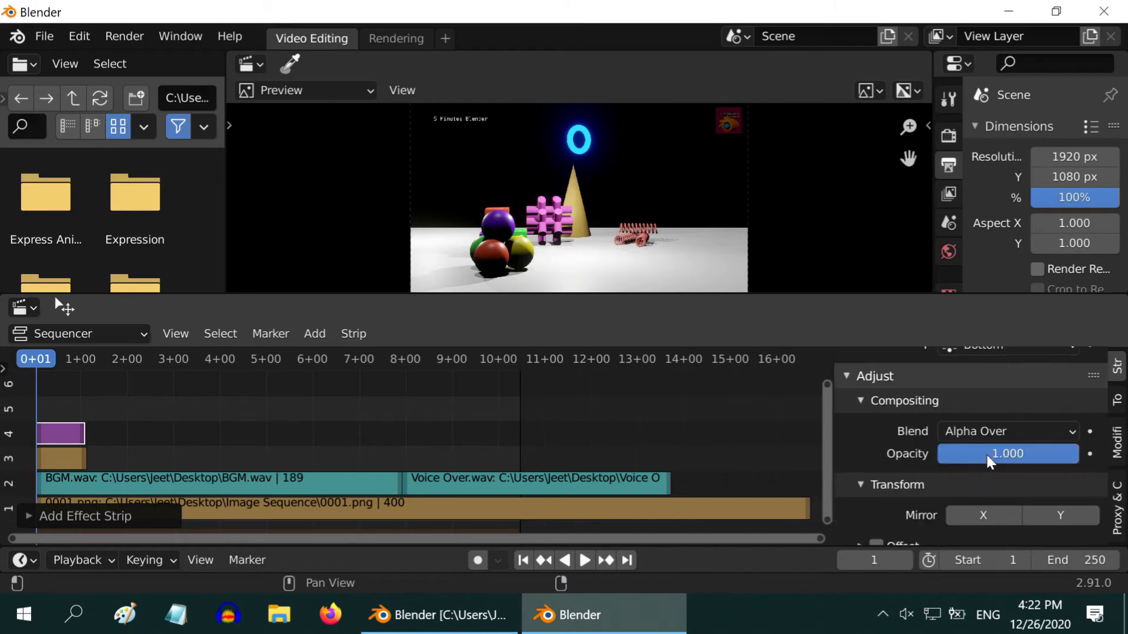
pyautogui.click(992, 458)
pyautogui.write('.5')
pyautogui.press('Return')
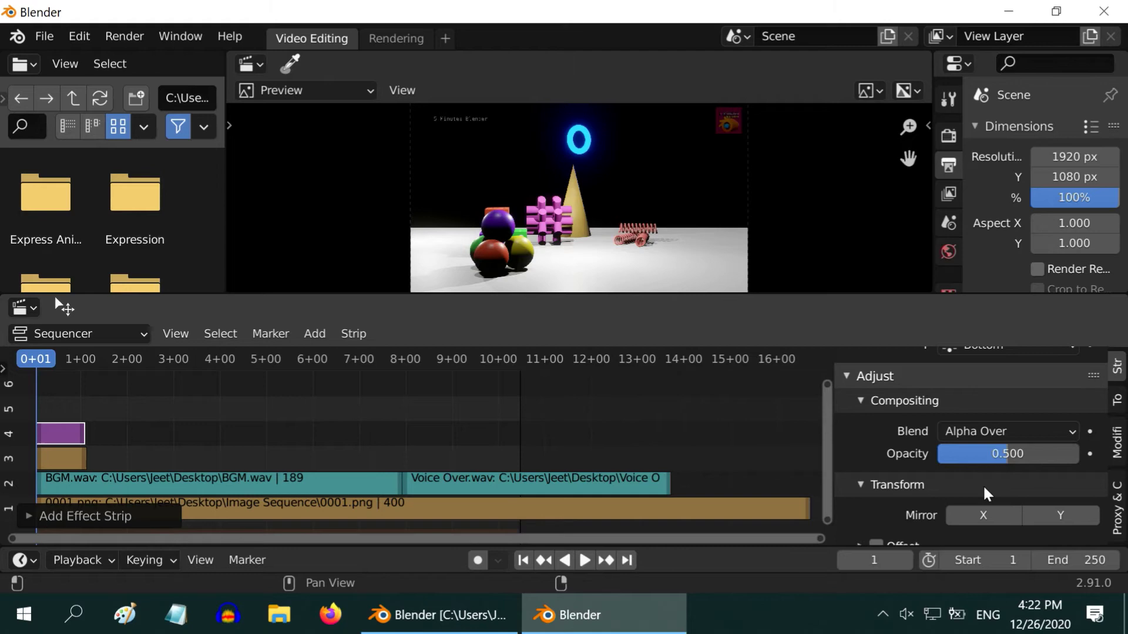
pyautogui.scroll(-3, 982, 491)
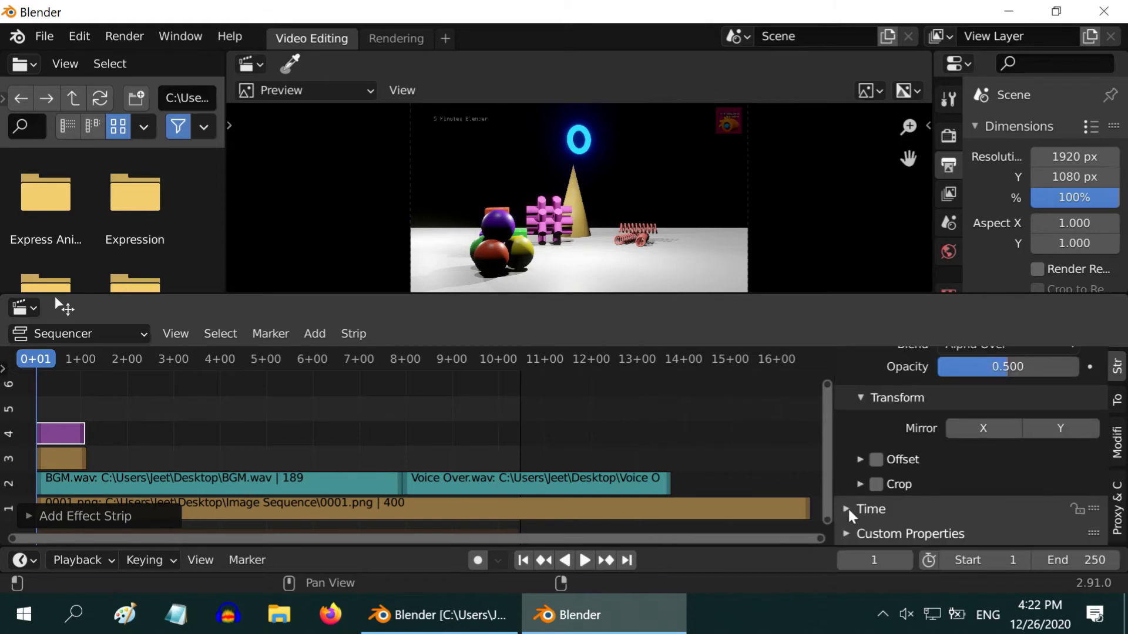
# - Extend the text and Logo.png strips to 400 frames, then select the channel 1 image strip
pyautogui.click(849, 509)
pyautogui.scroll(-3, 957, 478)
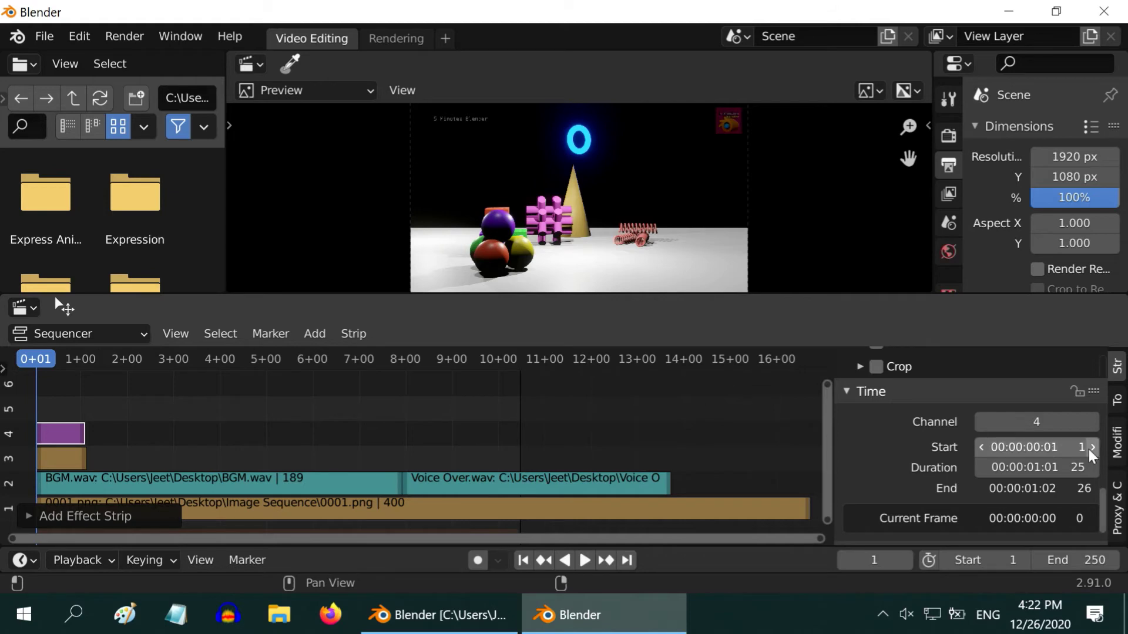
pyautogui.click(1081, 468)
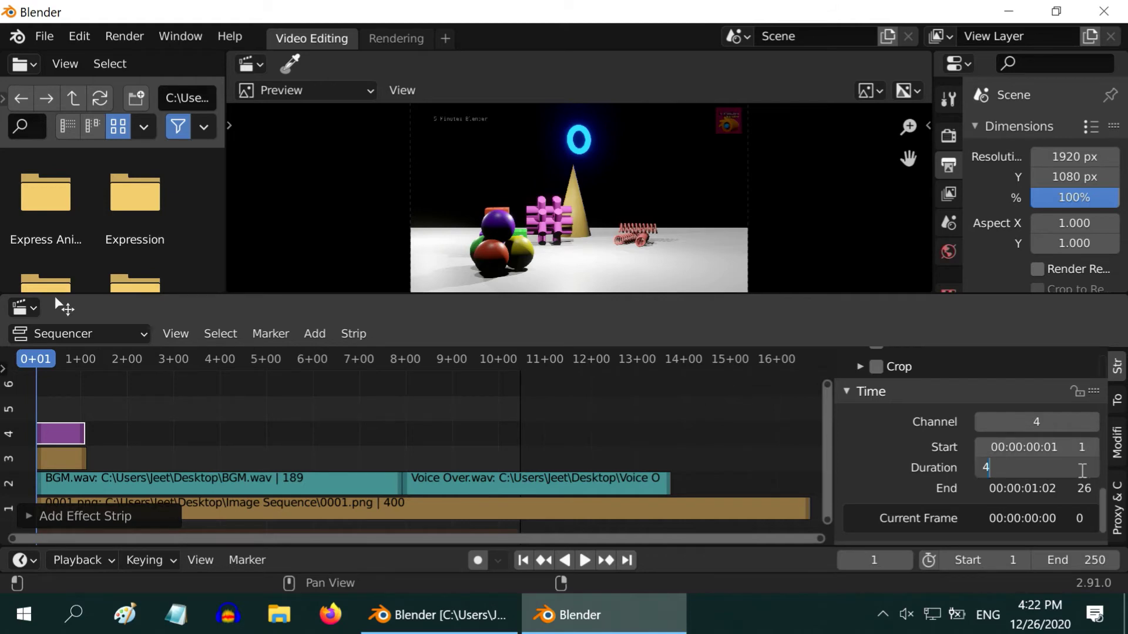
pyautogui.press('Return')
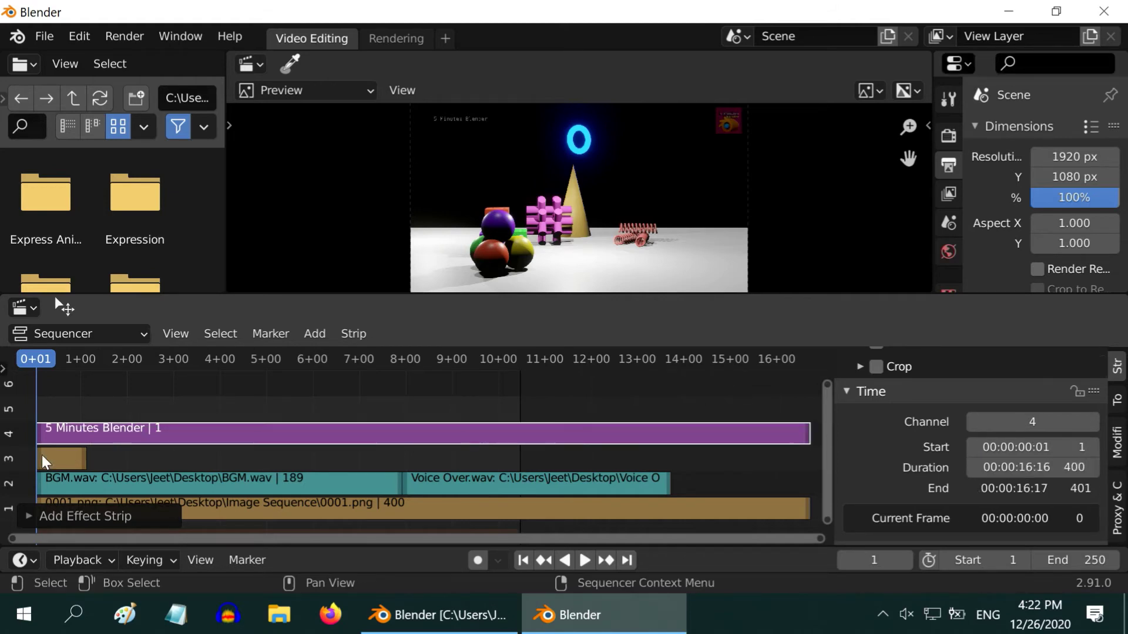
pyautogui.click(59, 465)
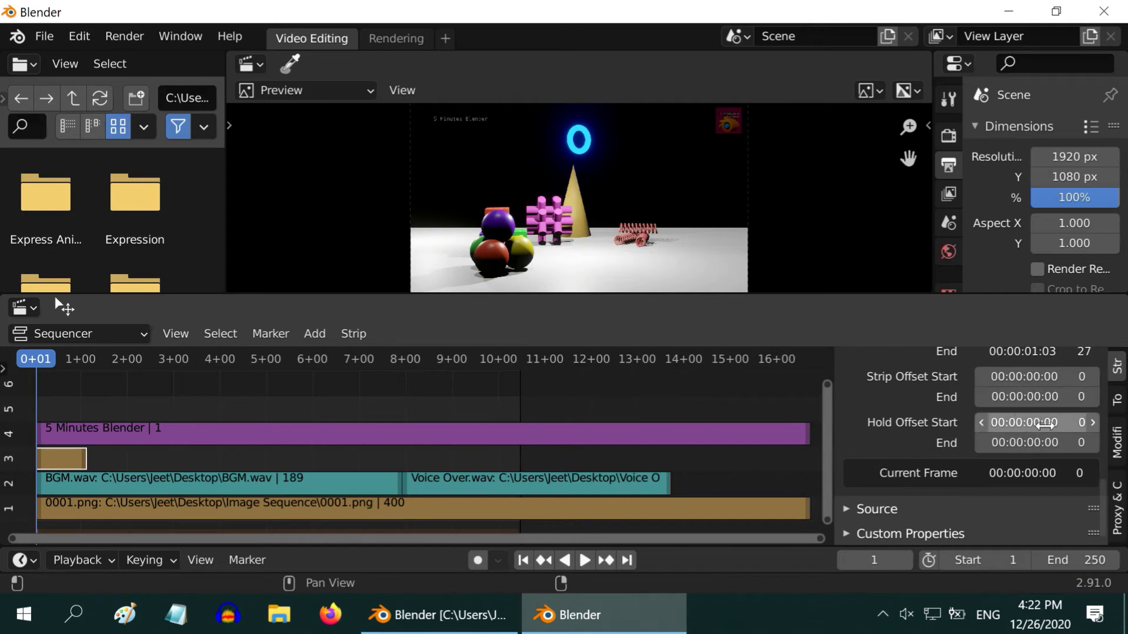
pyautogui.scroll(3, 1049, 422)
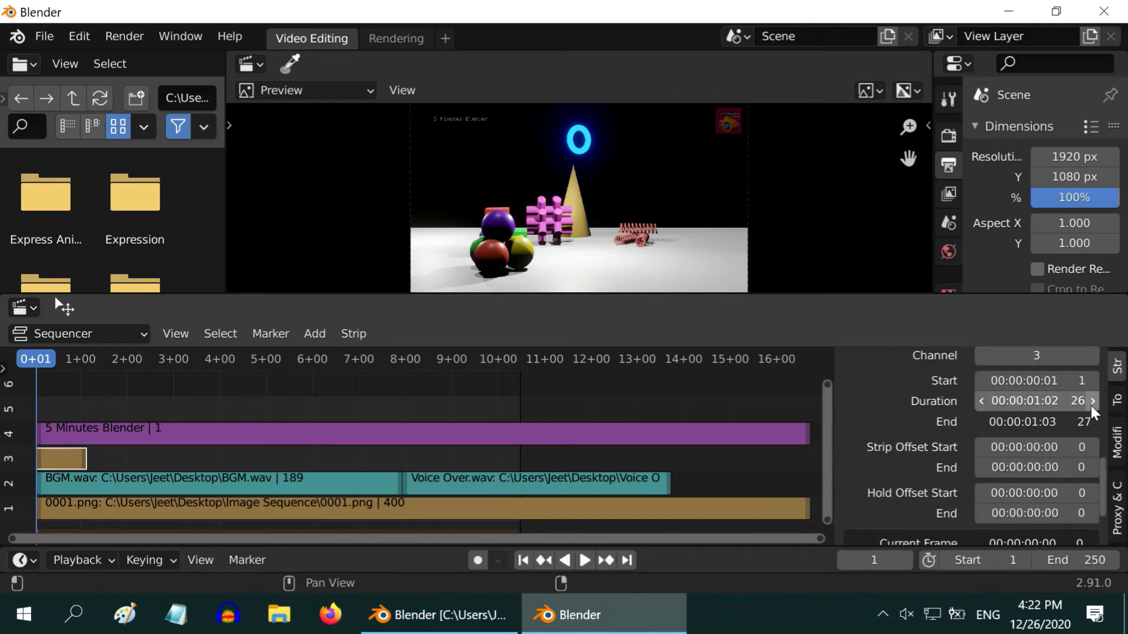
pyautogui.click(1076, 407)
pyautogui.press('Return')
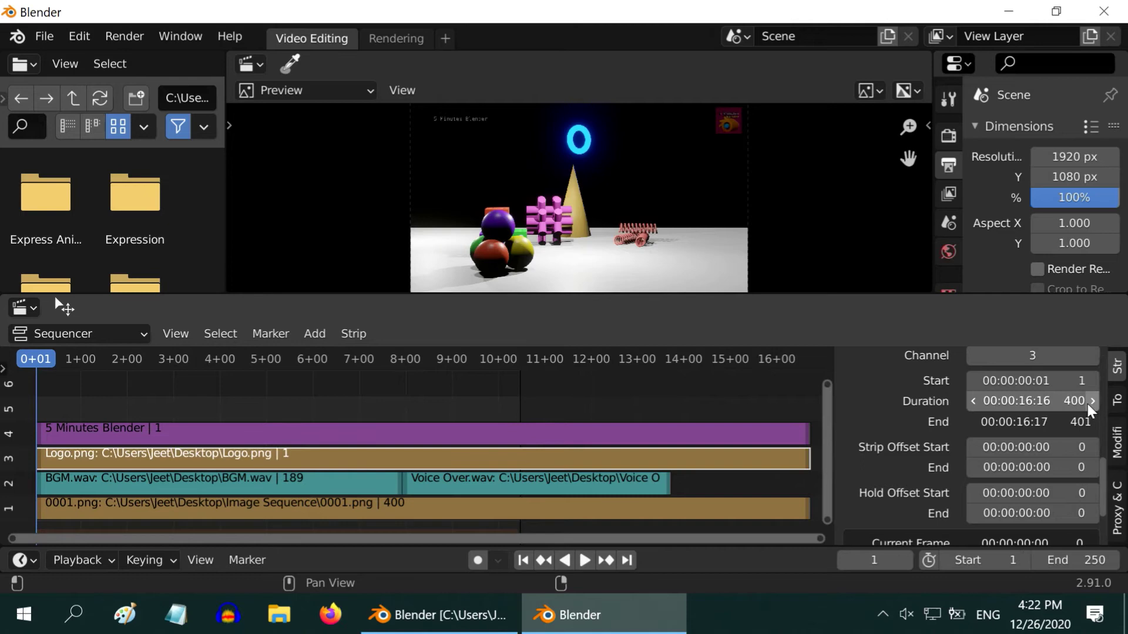
pyautogui.click(270, 502)
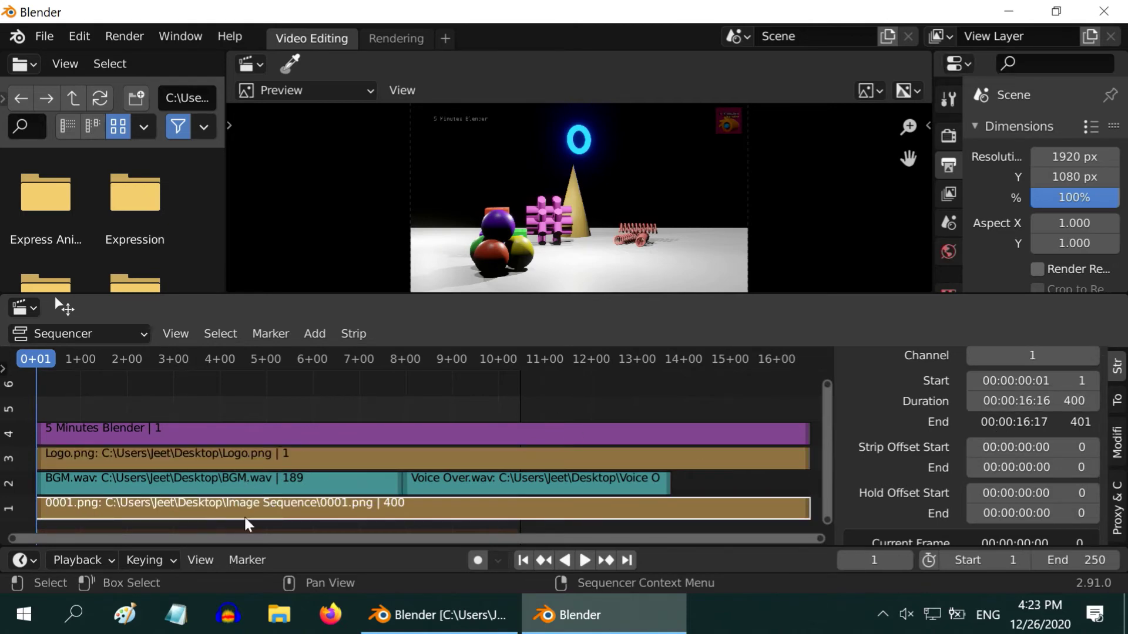
# - Add Fade In and Out to the 0001.png image strip and preview playback to frame 151
pyautogui.click(311, 336)
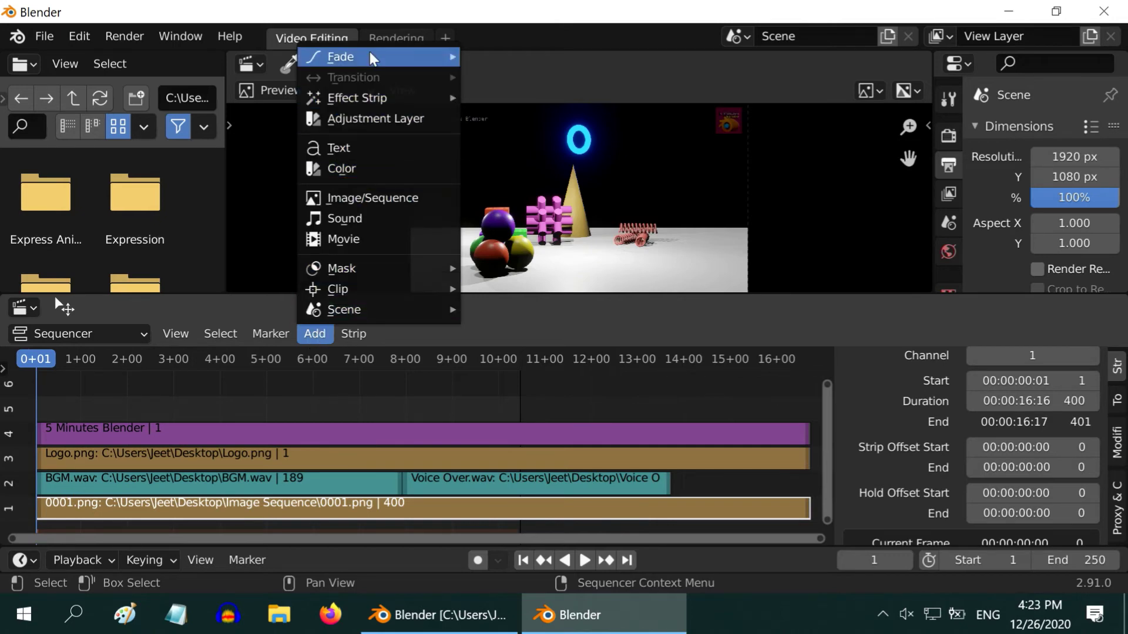
pyautogui.moveTo(369, 54)
pyautogui.click(512, 58)
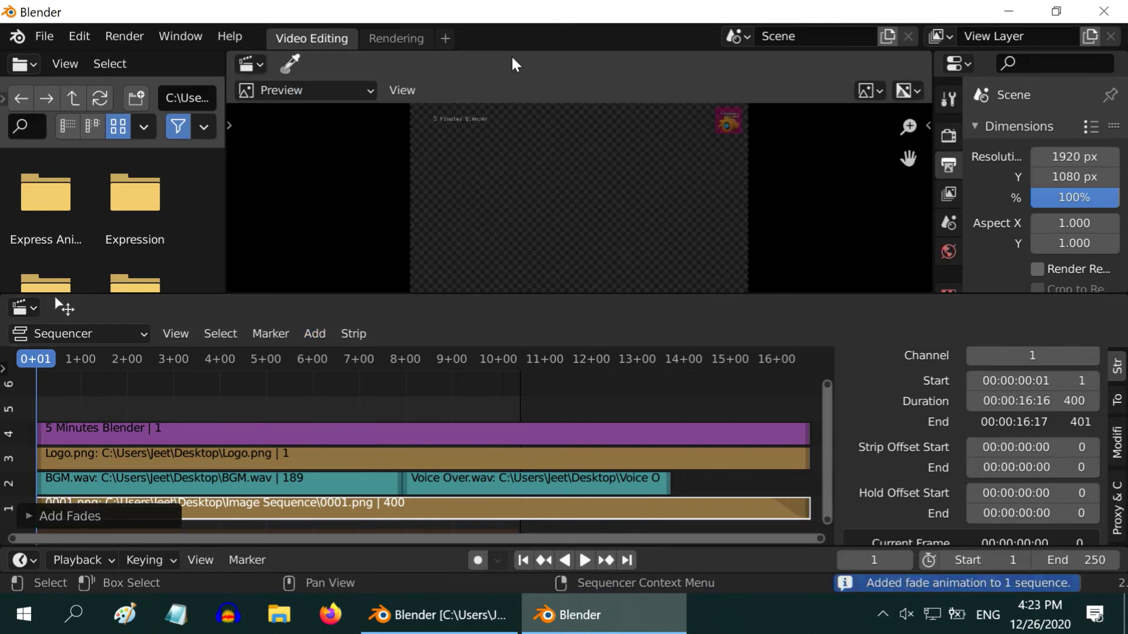
pyautogui.click(523, 561)
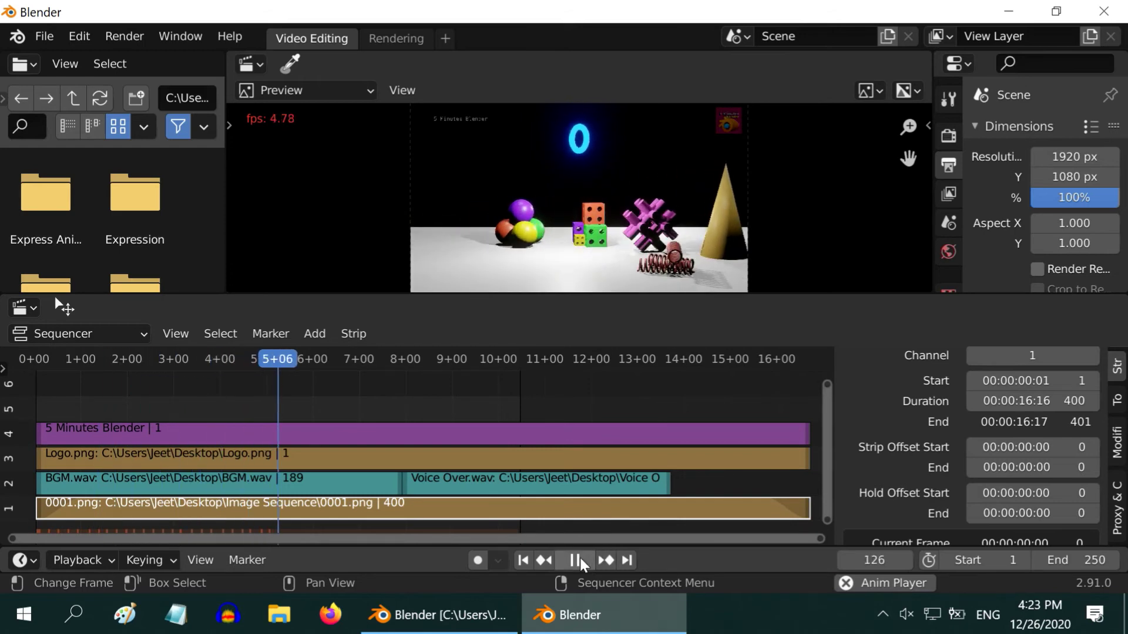
pyautogui.click(580, 561)
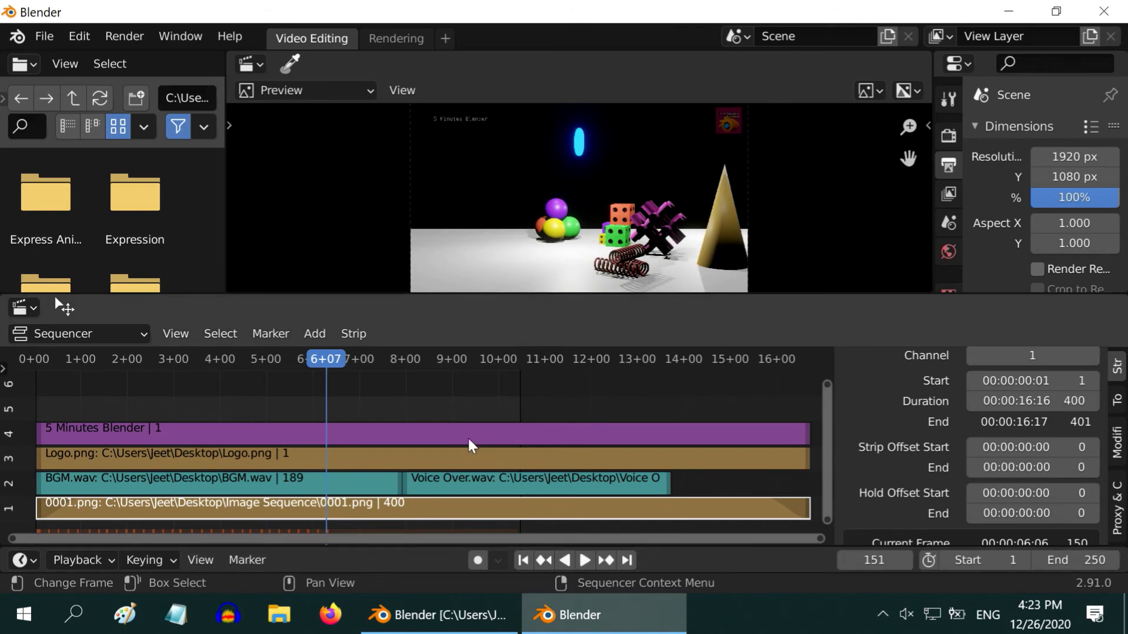
# - Add Fade In and Out to the '5 Minutes Blender' text strip and the Logo.png strip
pyautogui.click(465, 431)
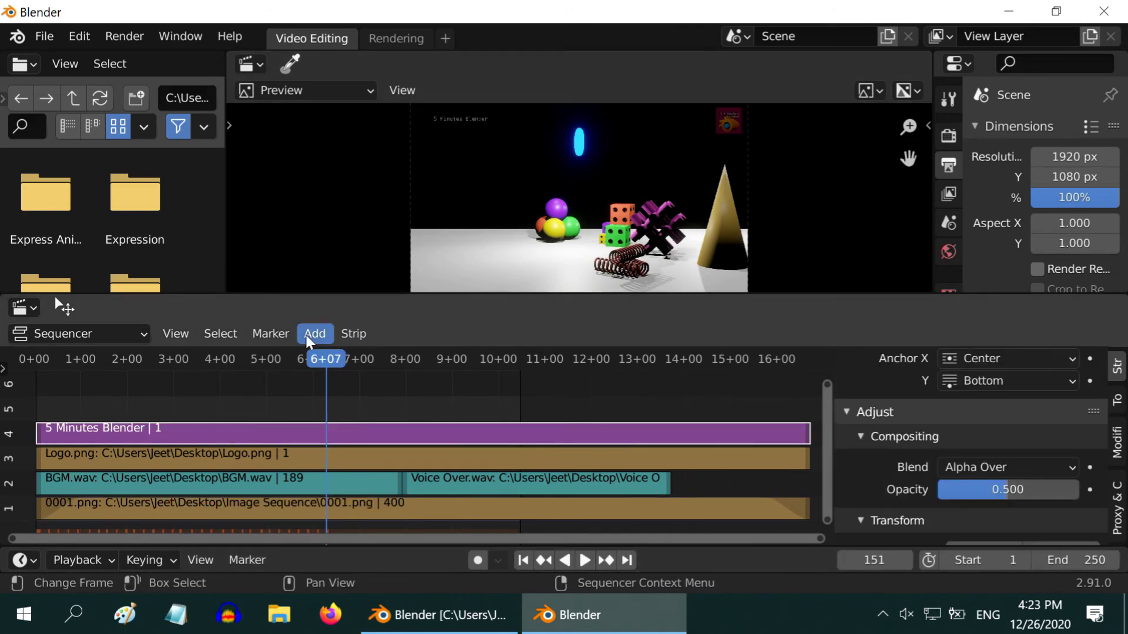
pyautogui.click(312, 334)
pyautogui.moveTo(399, 57)
pyautogui.click(509, 57)
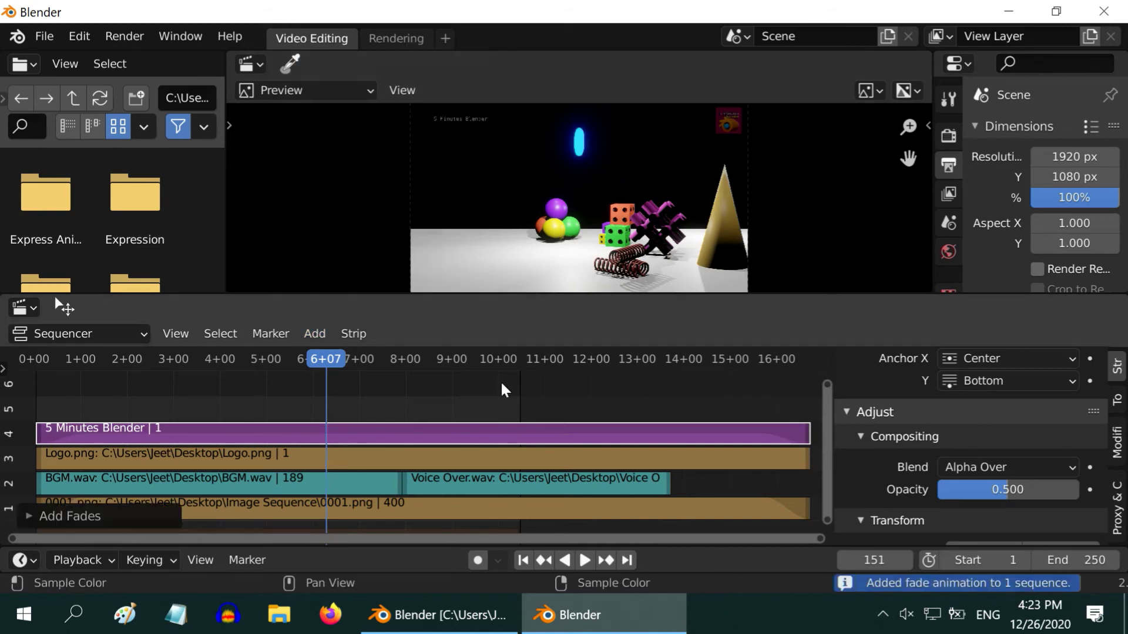
pyautogui.click(493, 455)
pyautogui.click(315, 334)
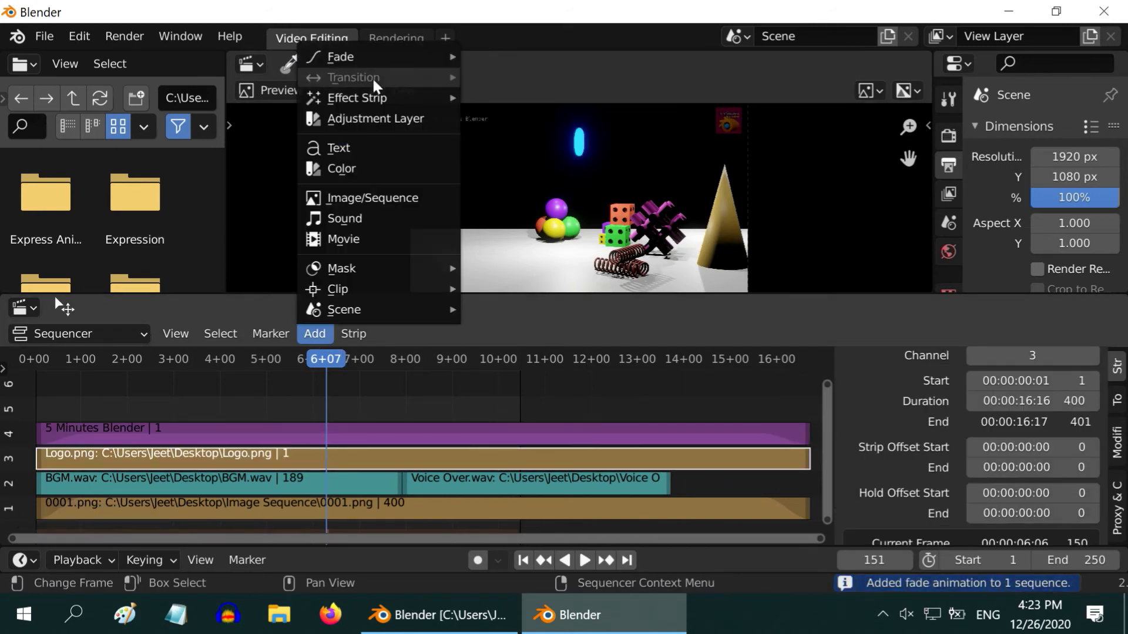
pyautogui.moveTo(375, 57)
pyautogui.click(523, 56)
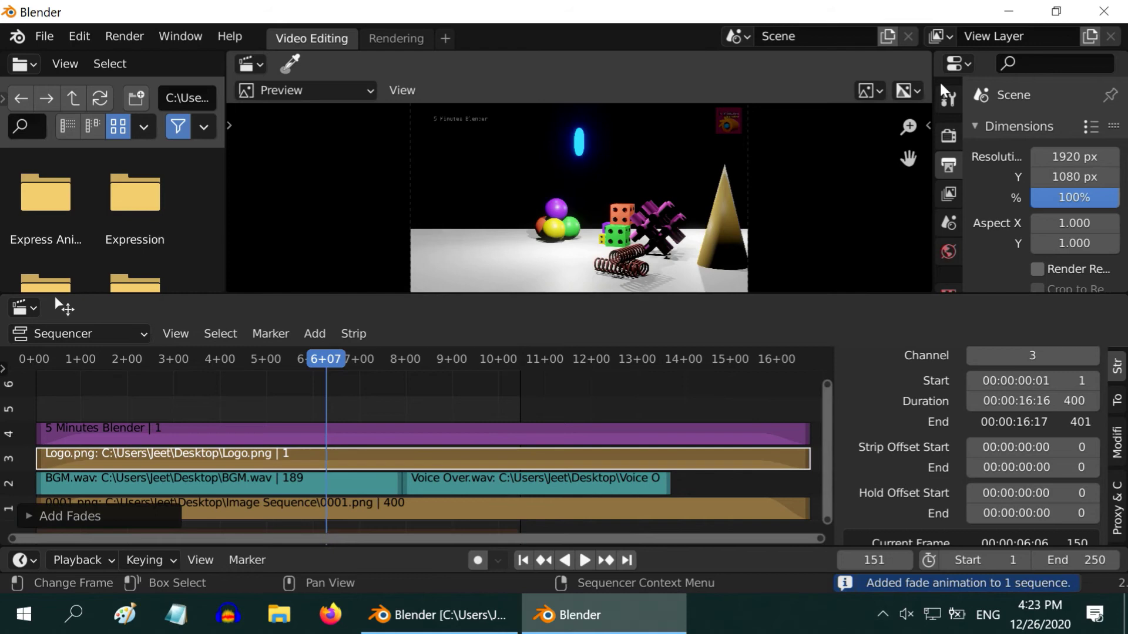
# - Set the frame range end to 400 and the frame rate to 30 fps
pyautogui.moveTo(933, 218); pyautogui.dragTo(892, 218)
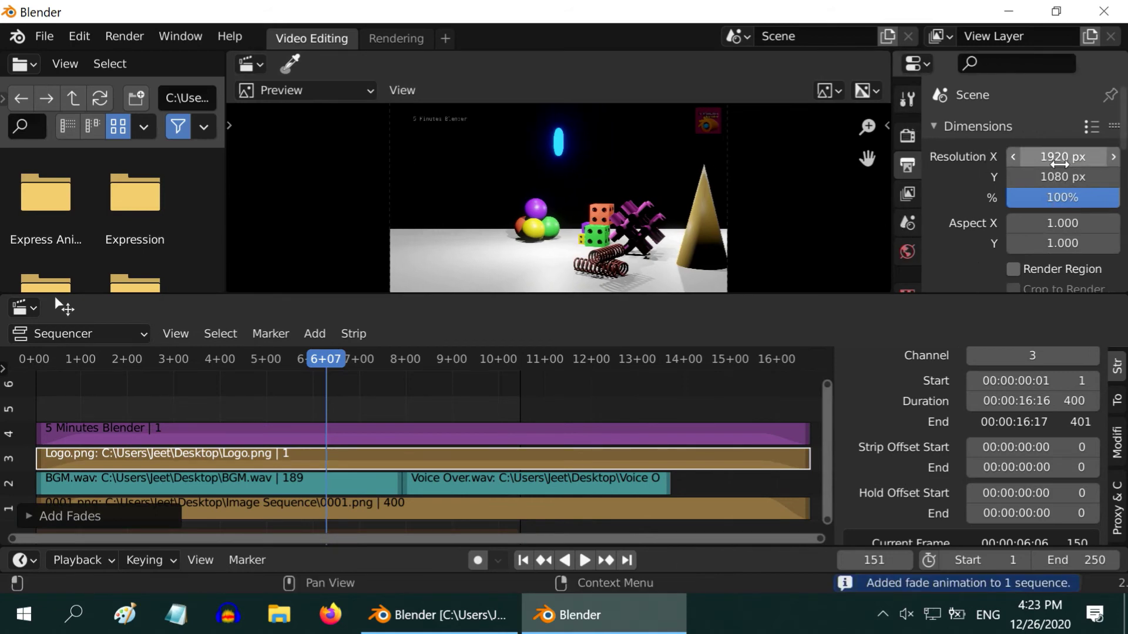
pyautogui.scroll(-2, 1060, 211)
pyautogui.scroll(-4, 1058, 217)
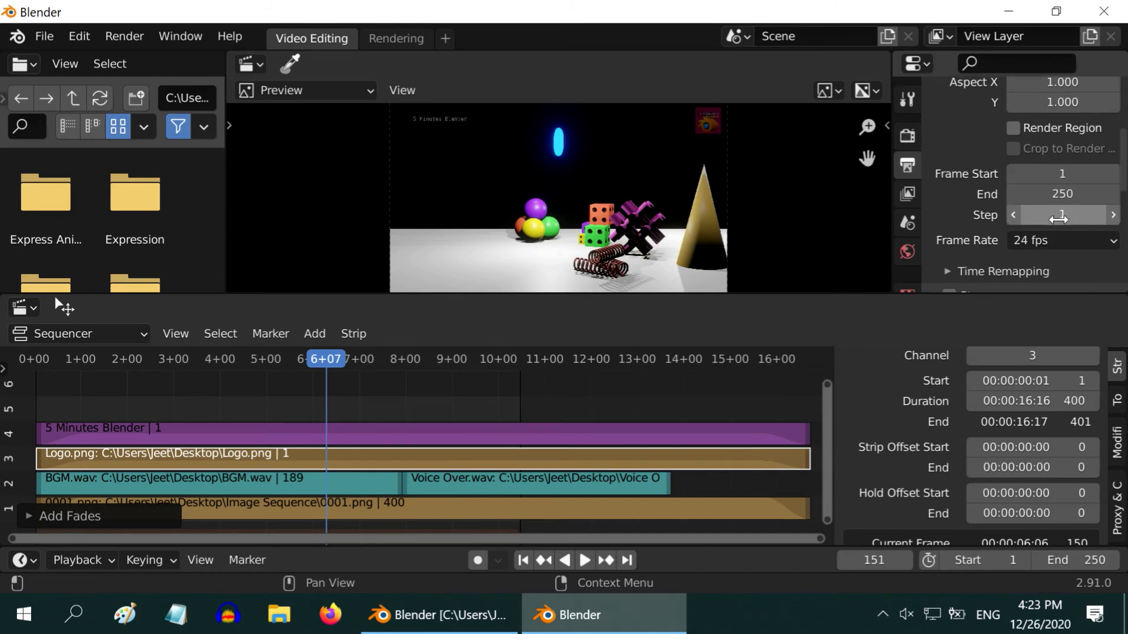
pyautogui.click(1082, 195)
pyautogui.write('40')
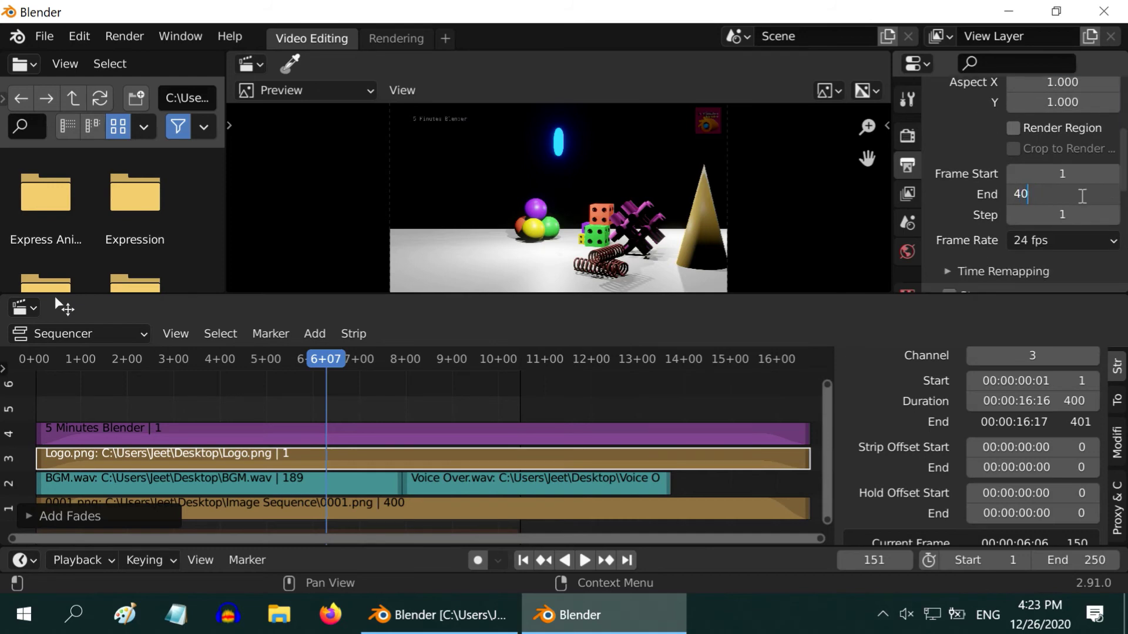
pyautogui.write('0')
pyautogui.press('Return')
pyautogui.click(1065, 241)
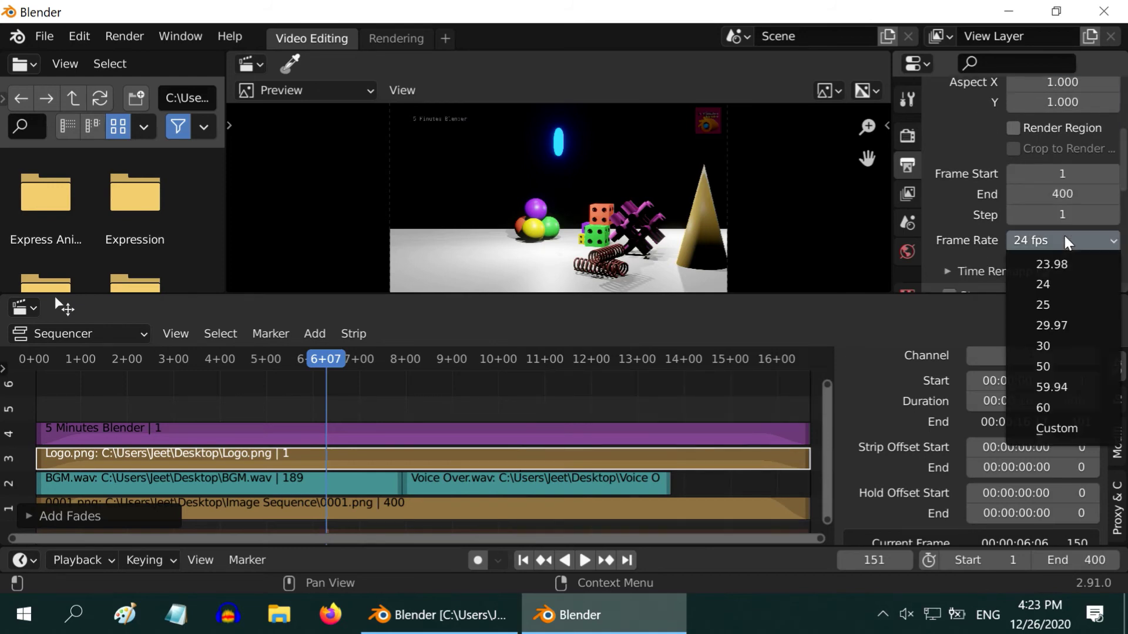
pyautogui.click(1069, 344)
# - Set the render output folder to the Desktop
pyautogui.scroll(-6, 1060, 216)
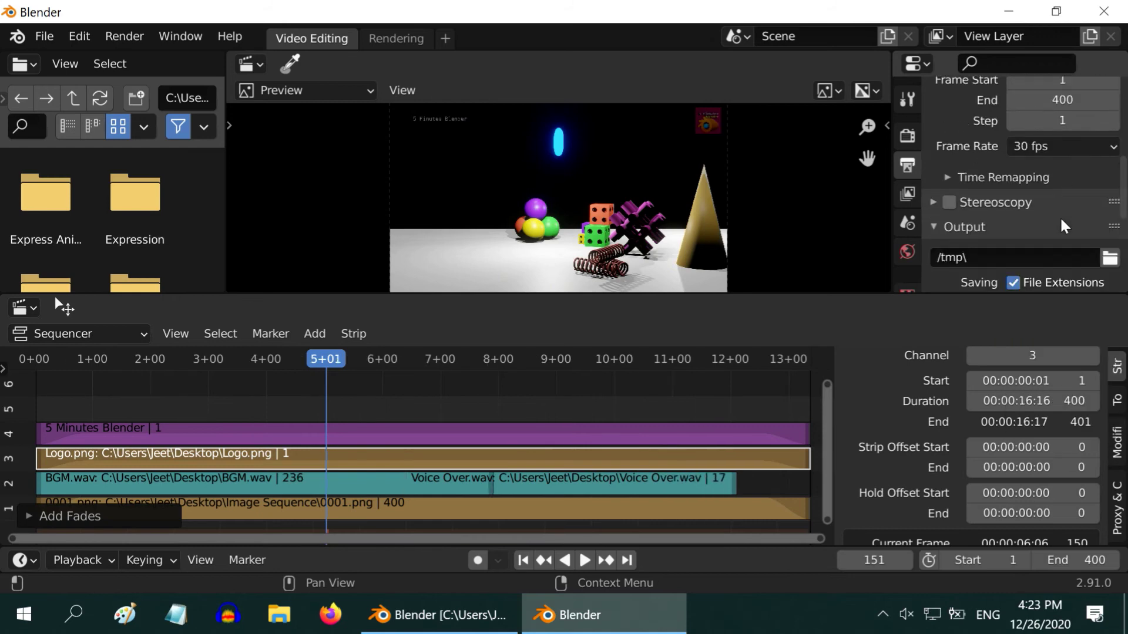
pyautogui.click(1108, 188)
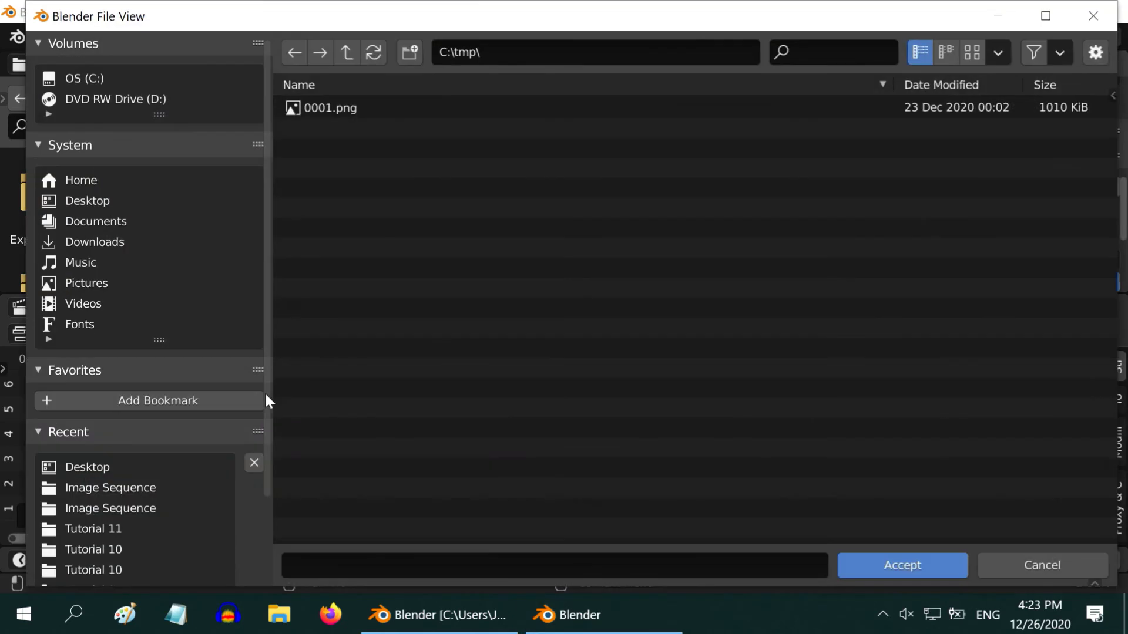
pyautogui.click(89, 467)
pyautogui.click(906, 566)
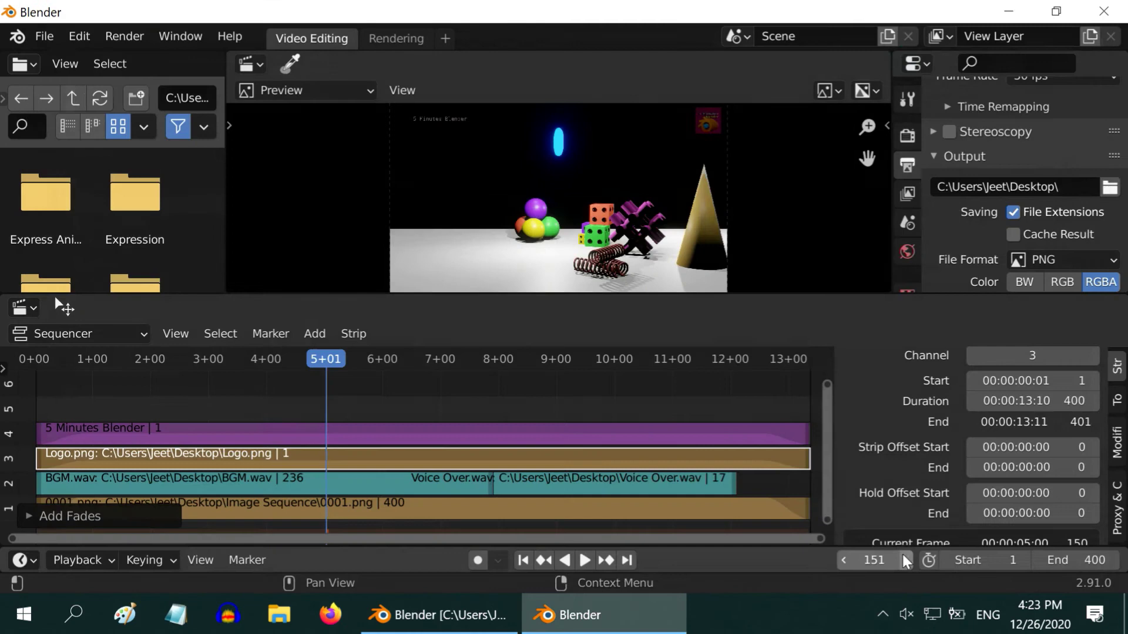
# - Output FFmpeg video with the H.264 codec at Perceptually lossless quality
pyautogui.scroll(-1, 1039, 237)
pyautogui.click(1074, 236)
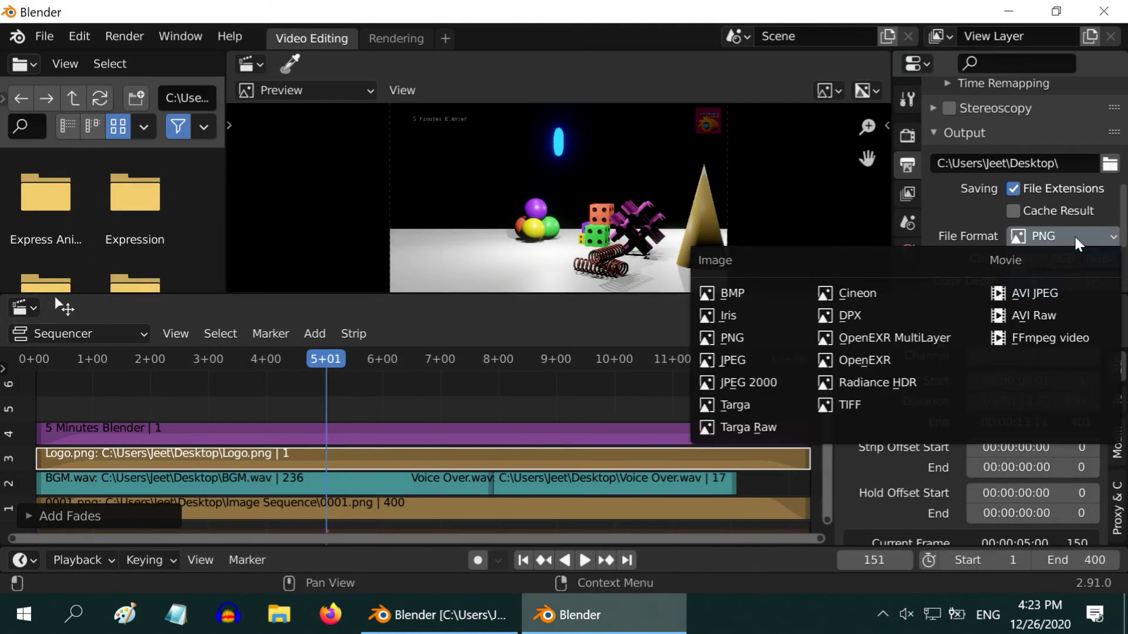
pyautogui.click(1049, 340)
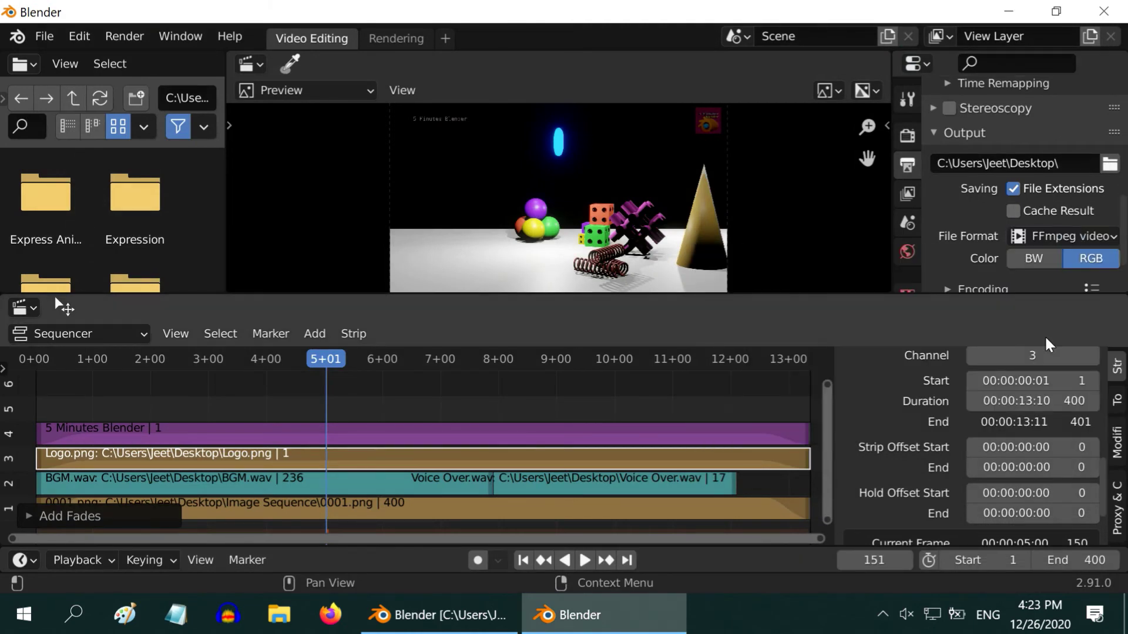
pyautogui.scroll(-2, 1056, 224)
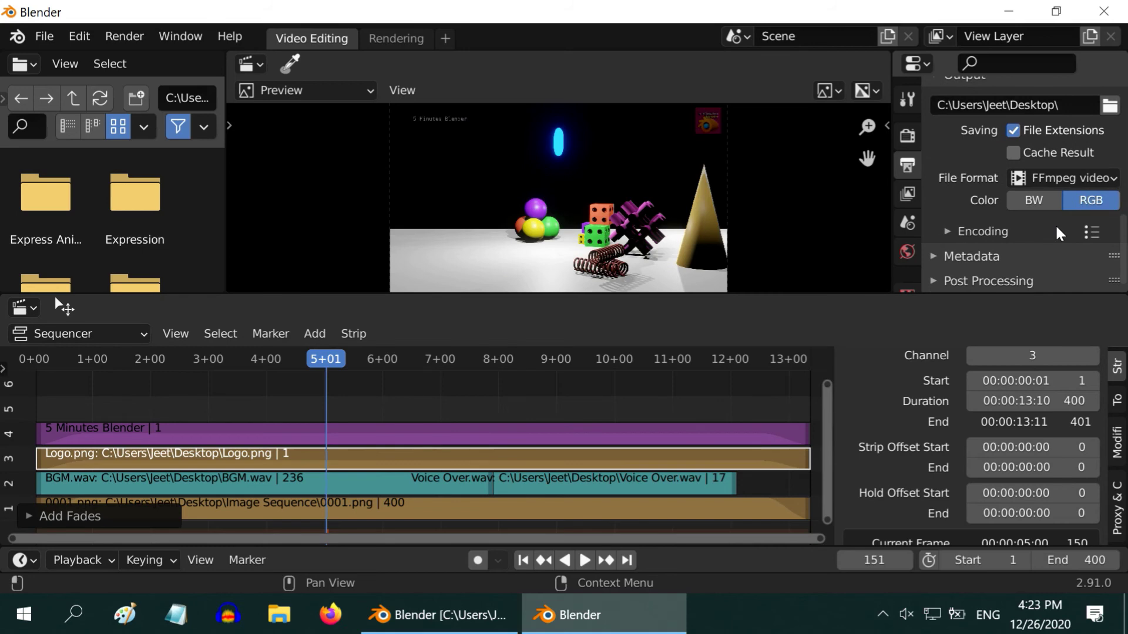
pyautogui.click(947, 230)
pyautogui.scroll(-3, 1019, 226)
pyautogui.scroll(-4, 1019, 223)
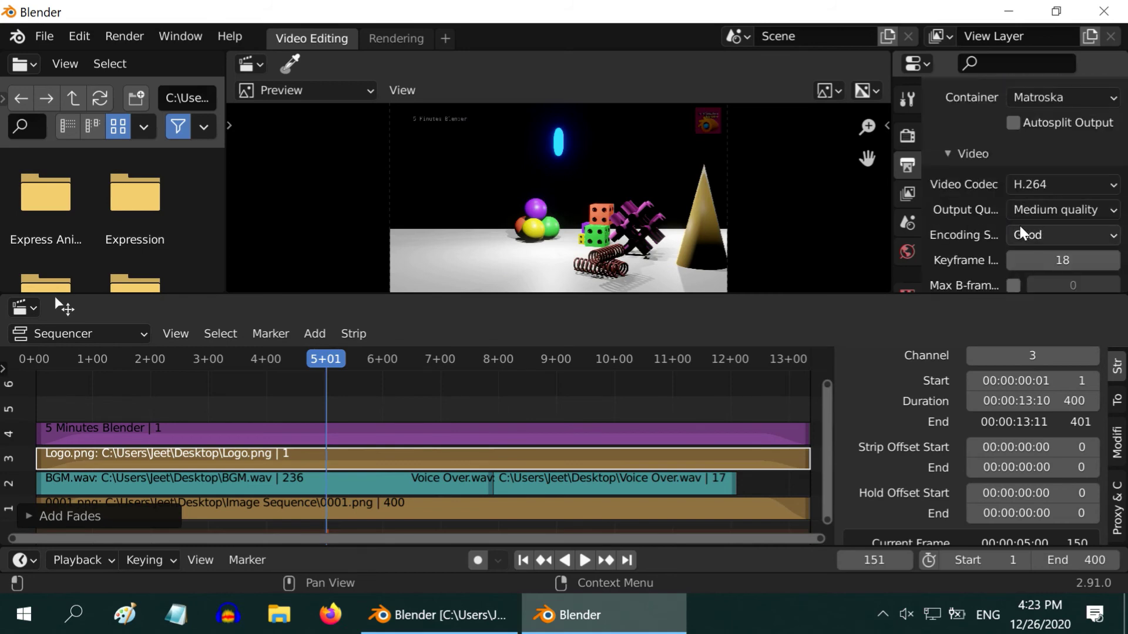
pyautogui.click(1045, 145)
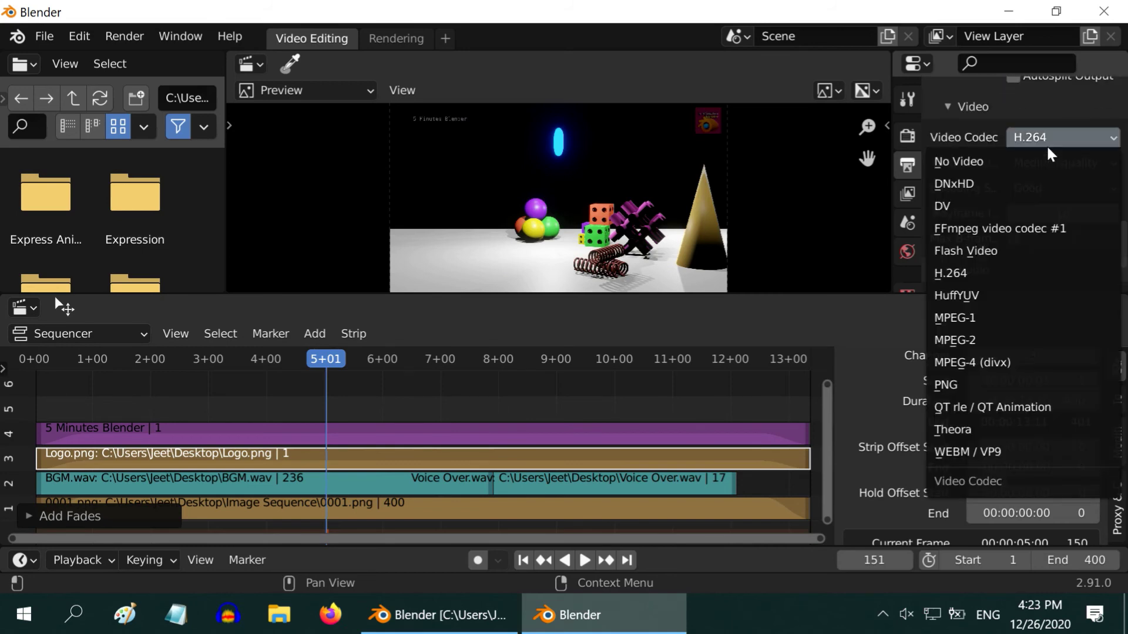
pyautogui.click(1047, 131)
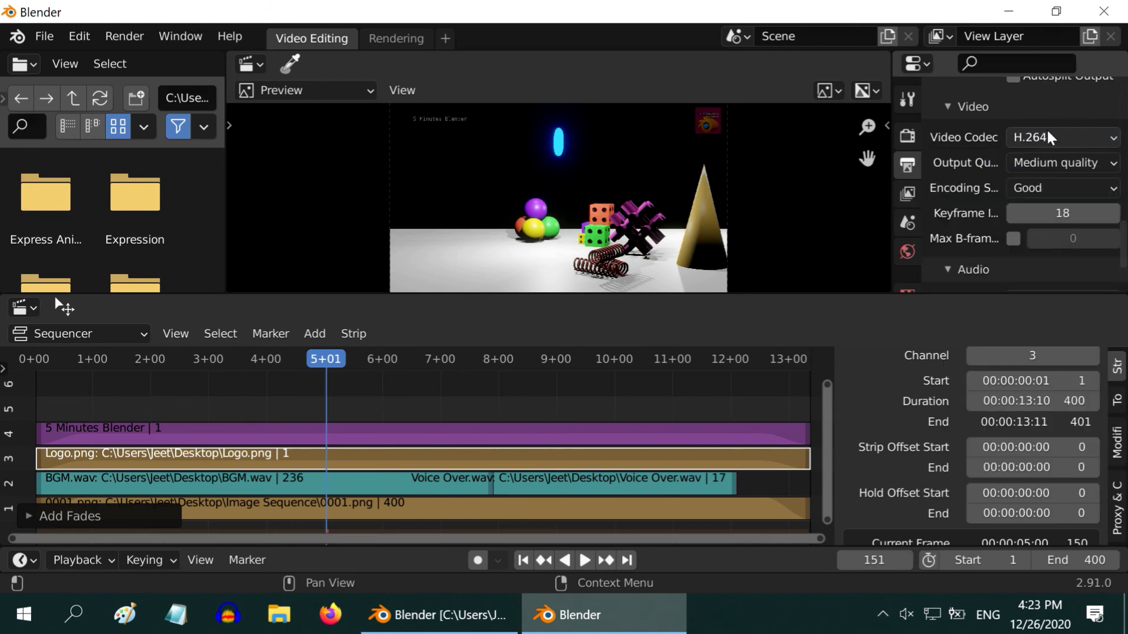
pyautogui.click(1048, 165)
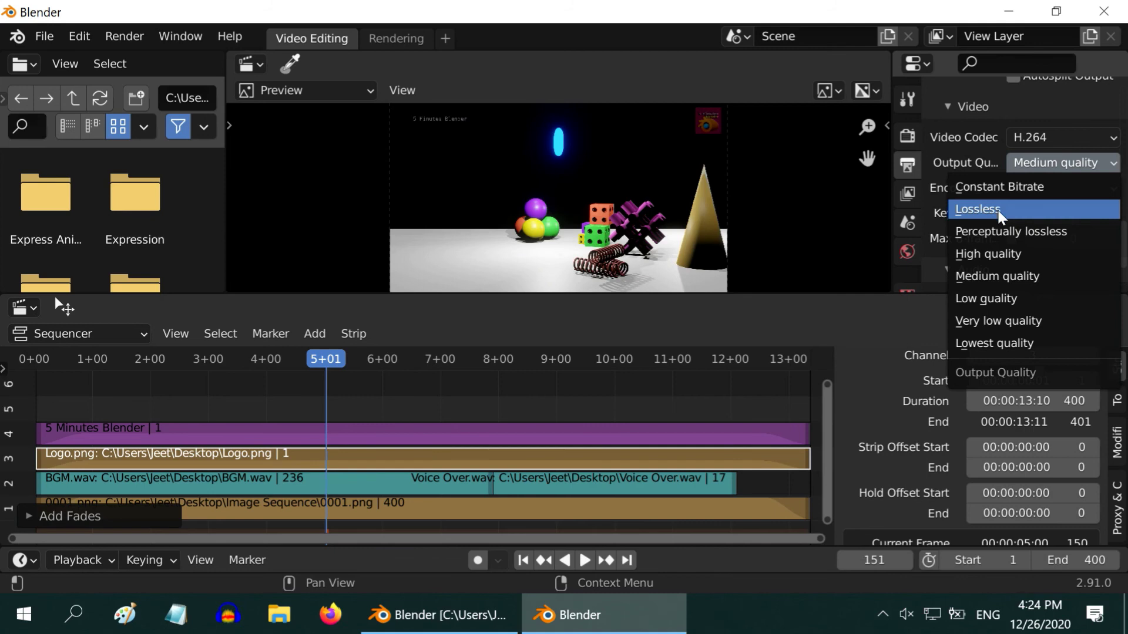
pyautogui.click(1059, 236)
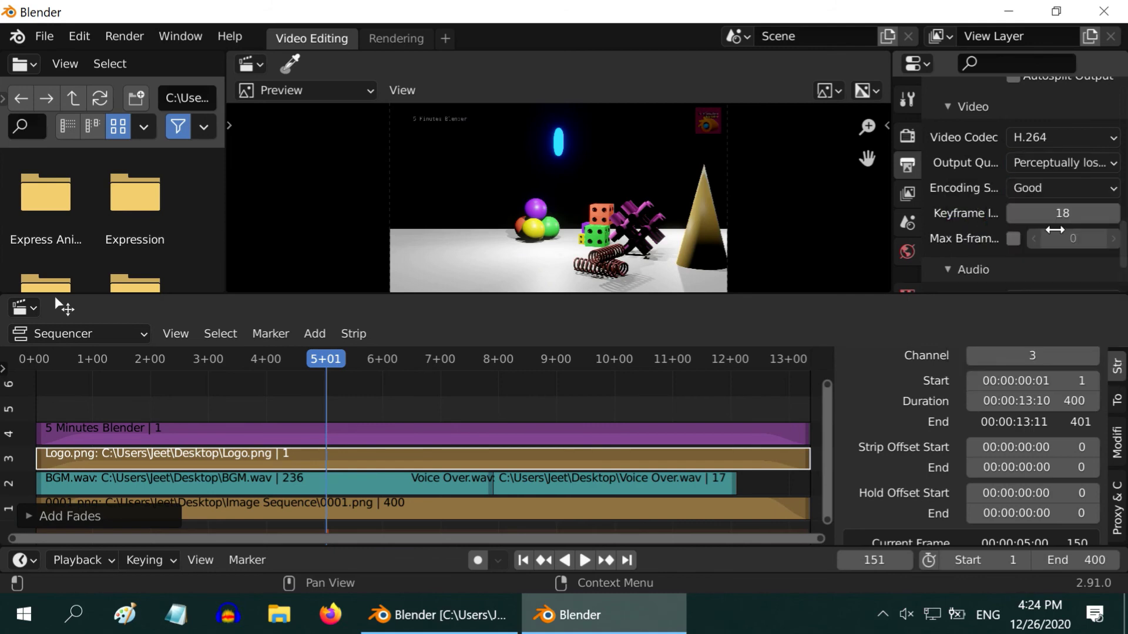
# - Render the whole animation to video
pyautogui.scroll(3, 1057, 208)
pyautogui.scroll(10, 1056, 209)
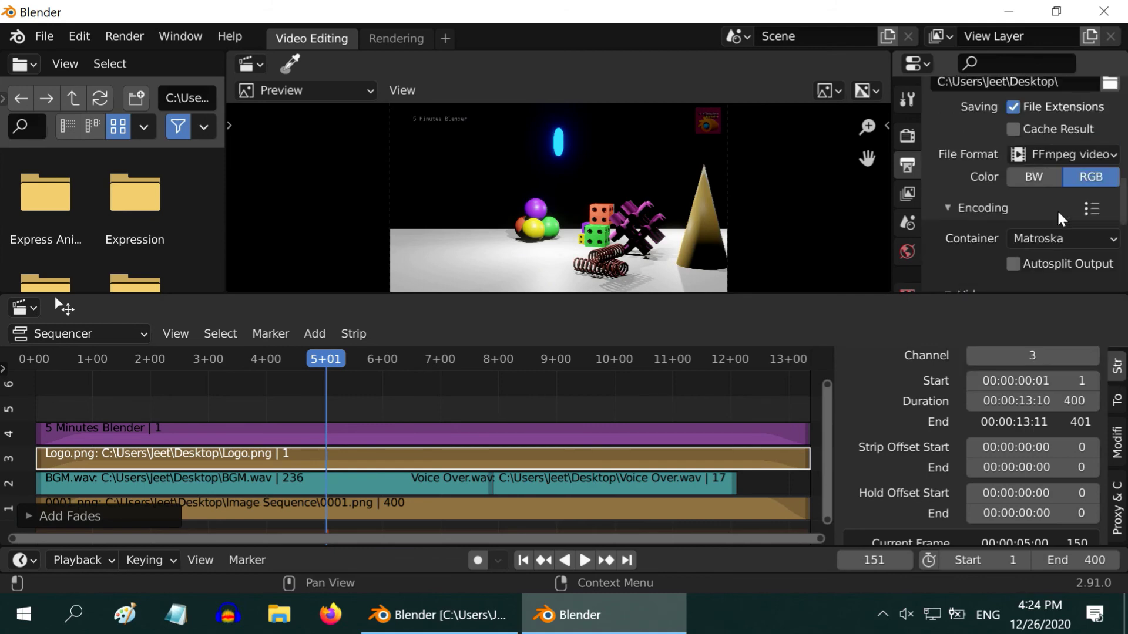
pyautogui.click(128, 34)
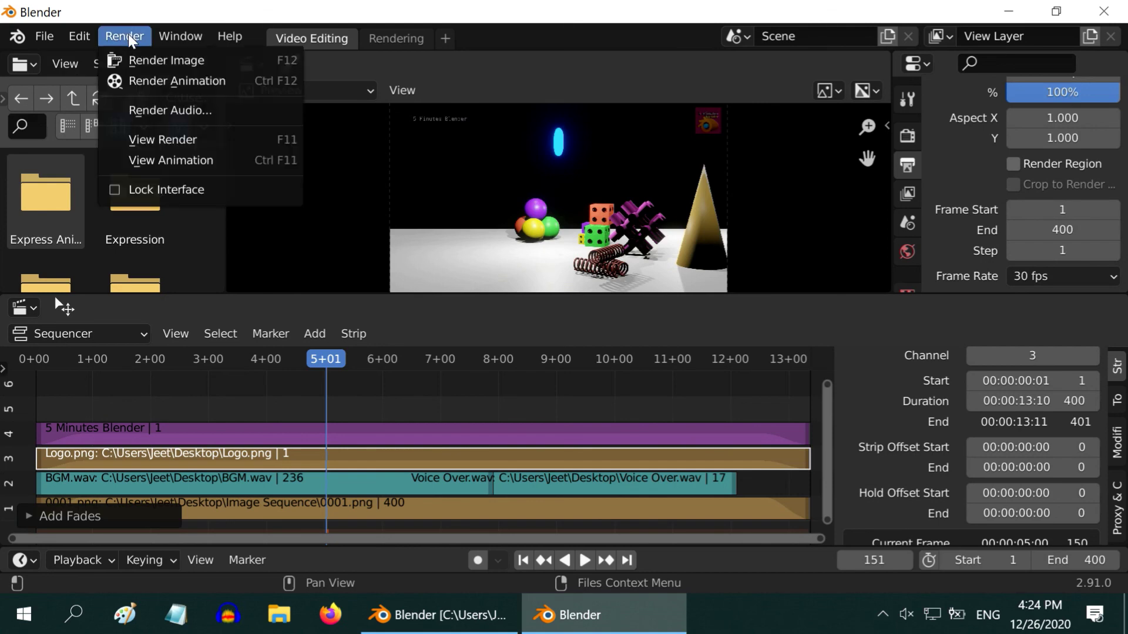
pyautogui.click(163, 81)
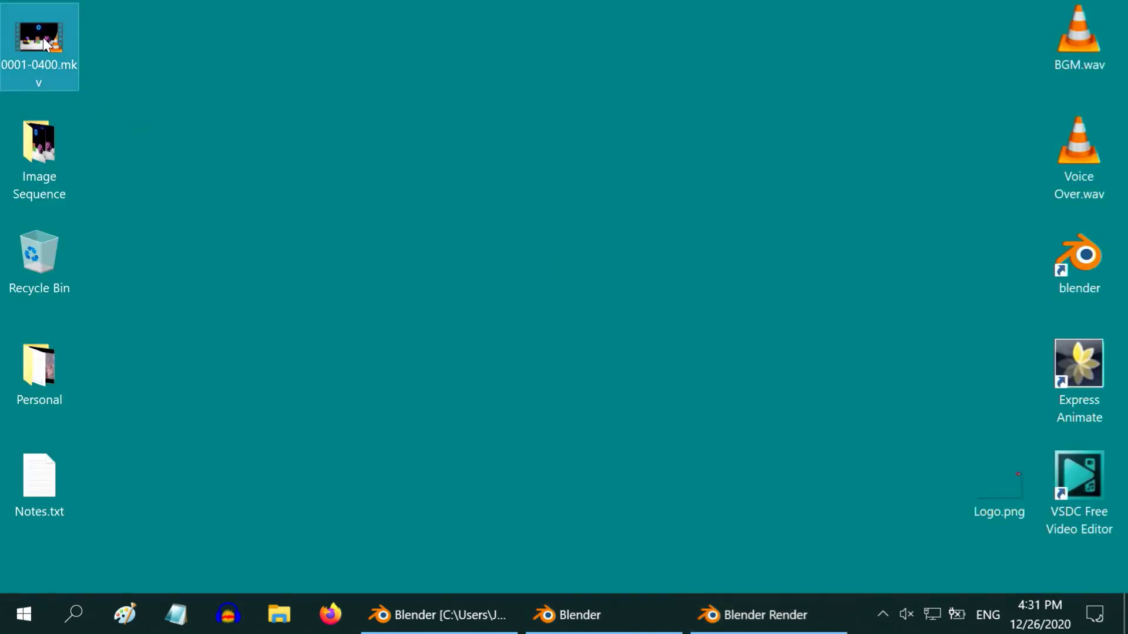
# - Open the rendered 0001-0400.mkv from the Desktop so it plays in VLC
pyautogui.doubleClick(46, 44)
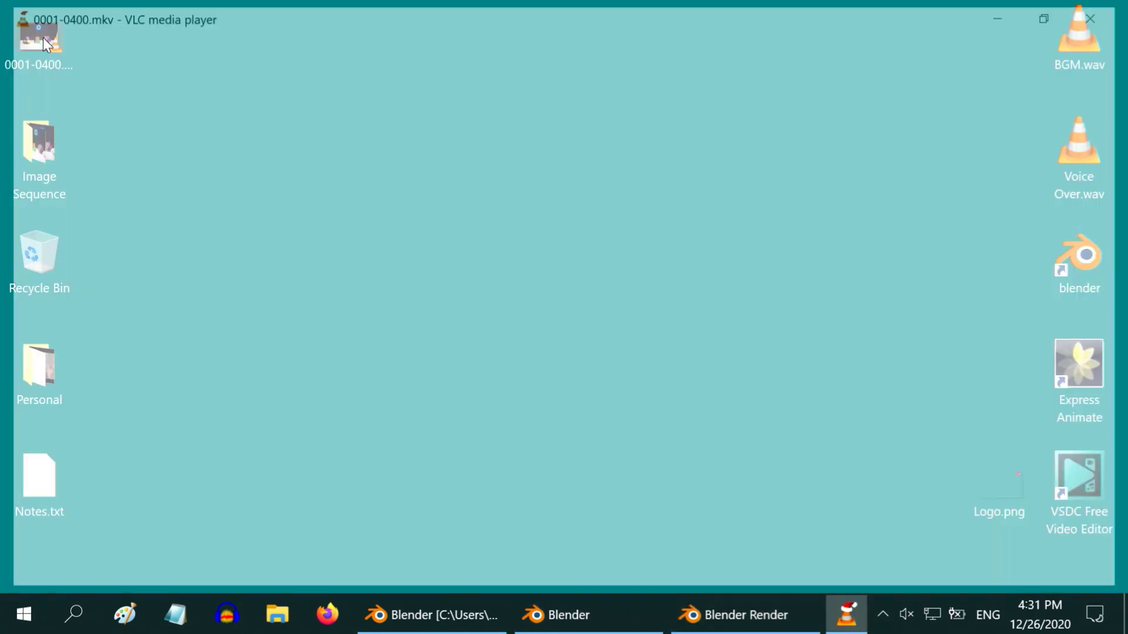